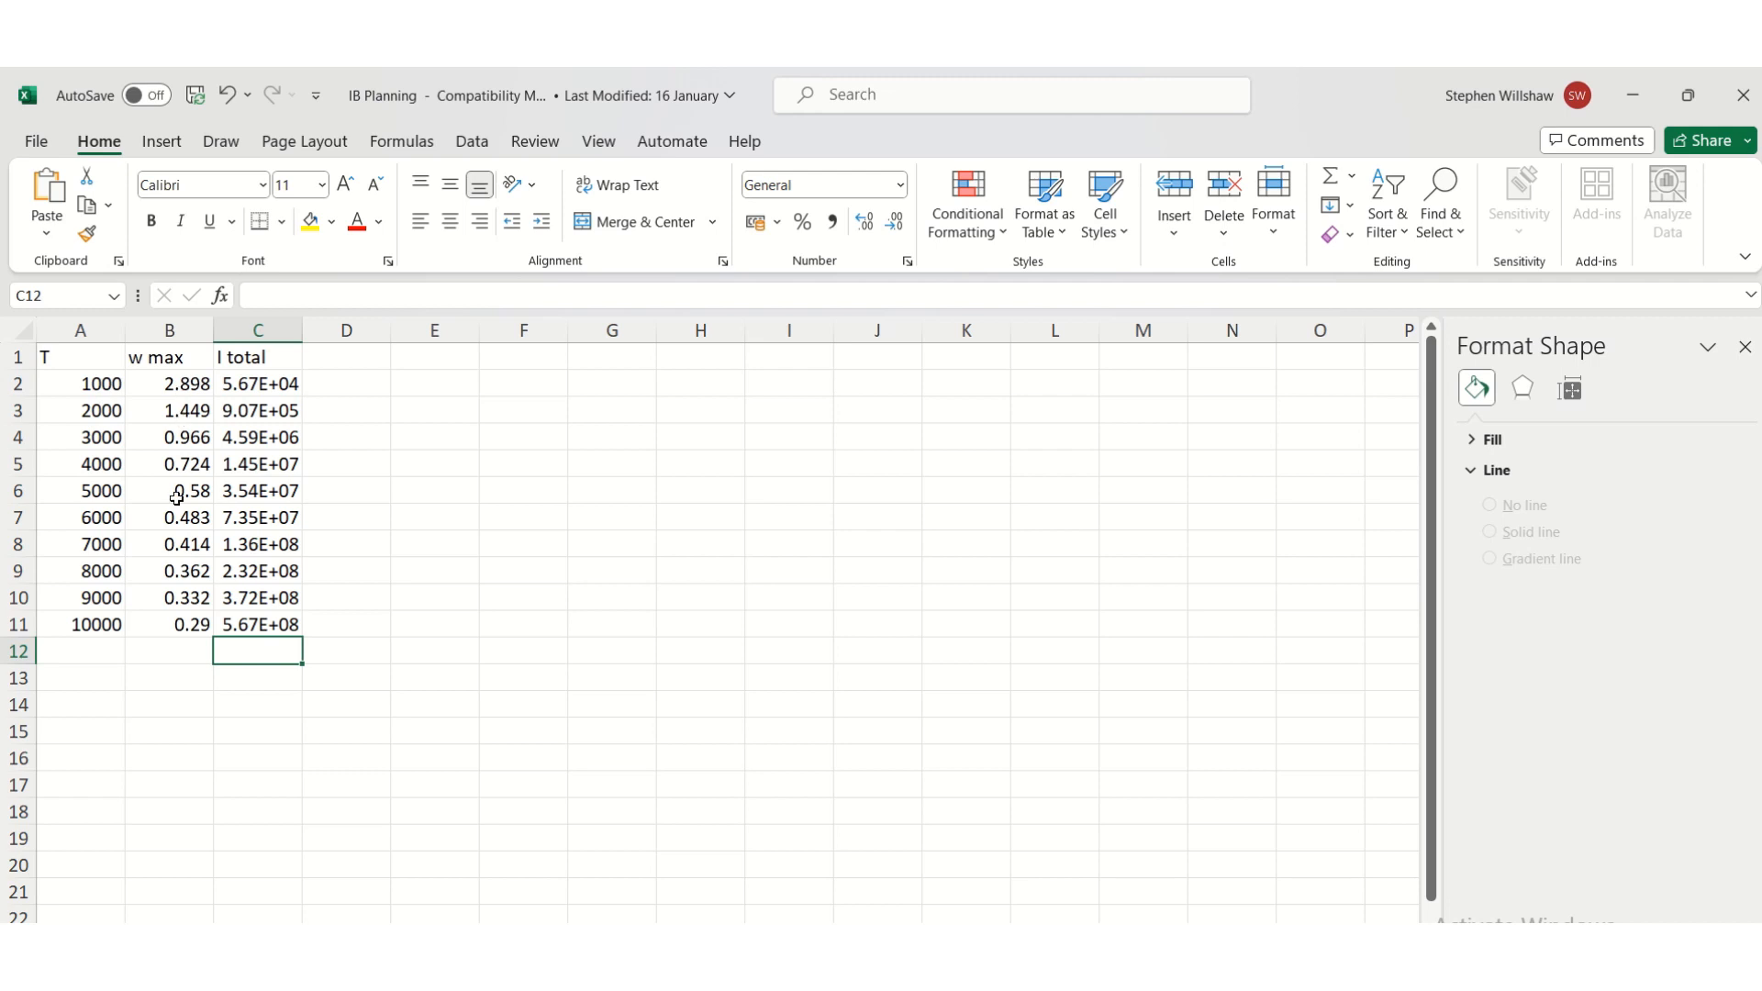
Try to add a trailing zero to the w max values in B6 and B11, entering 0.580 and 0.290.
left_click(176, 493)
left_click(317, 292)
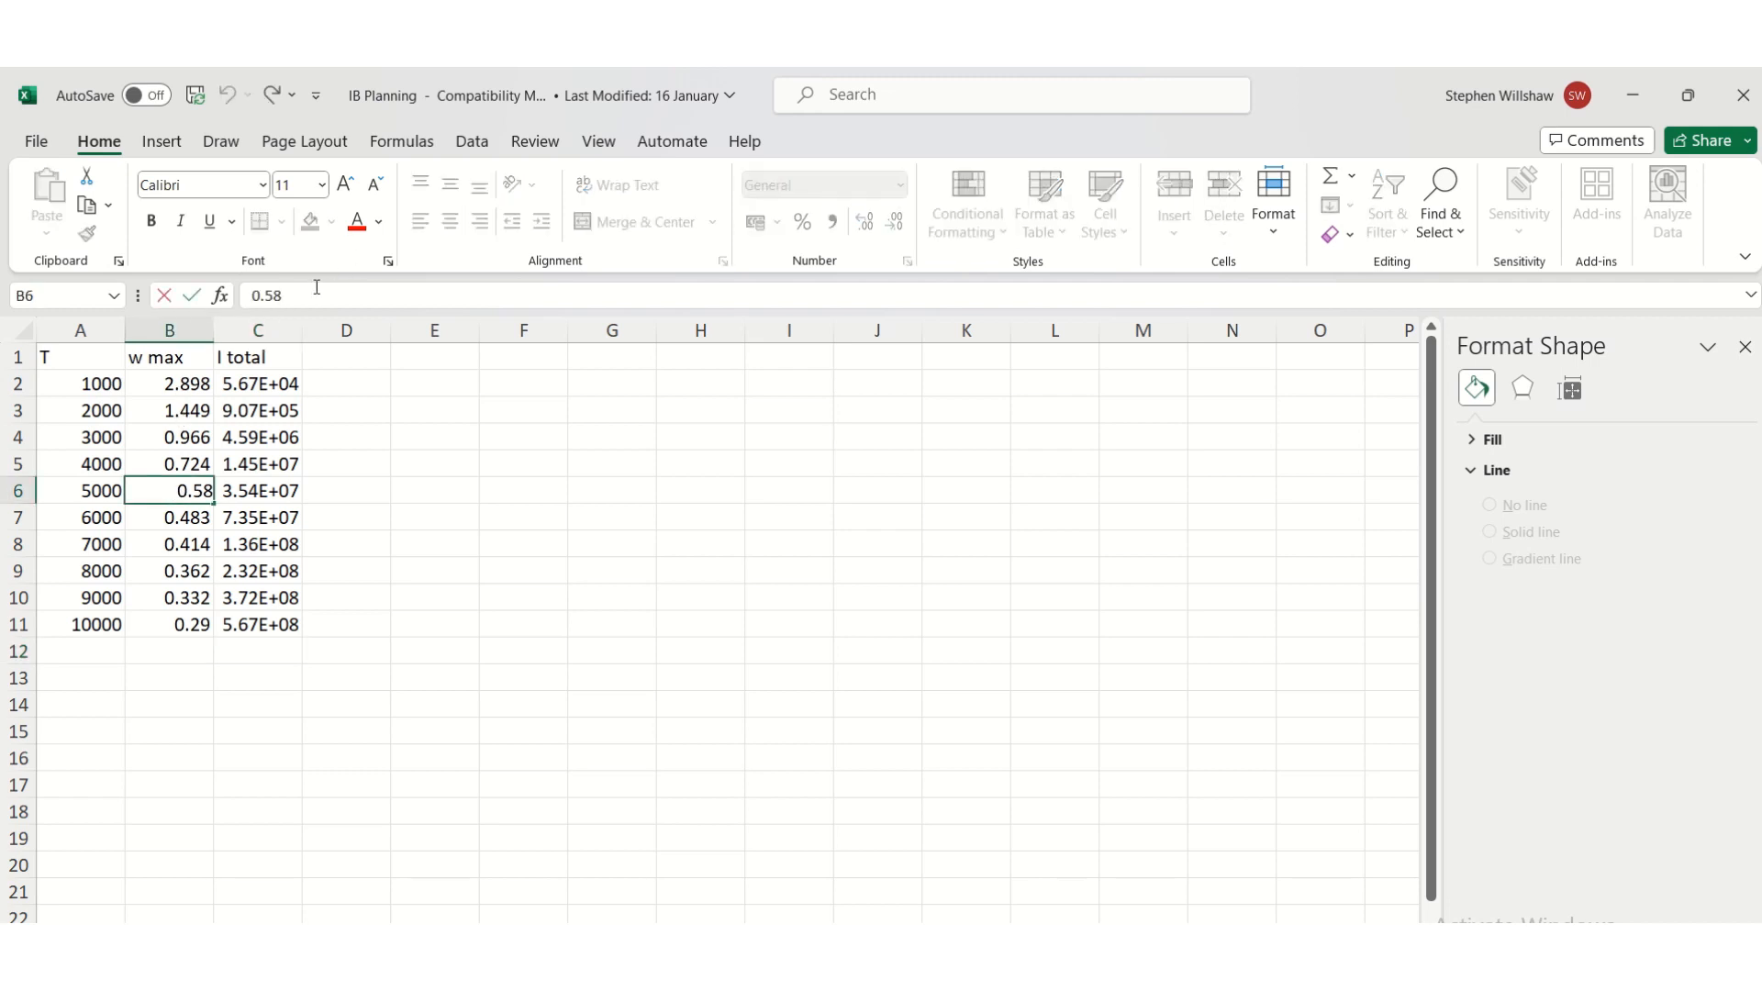
type("0")
key("Return")
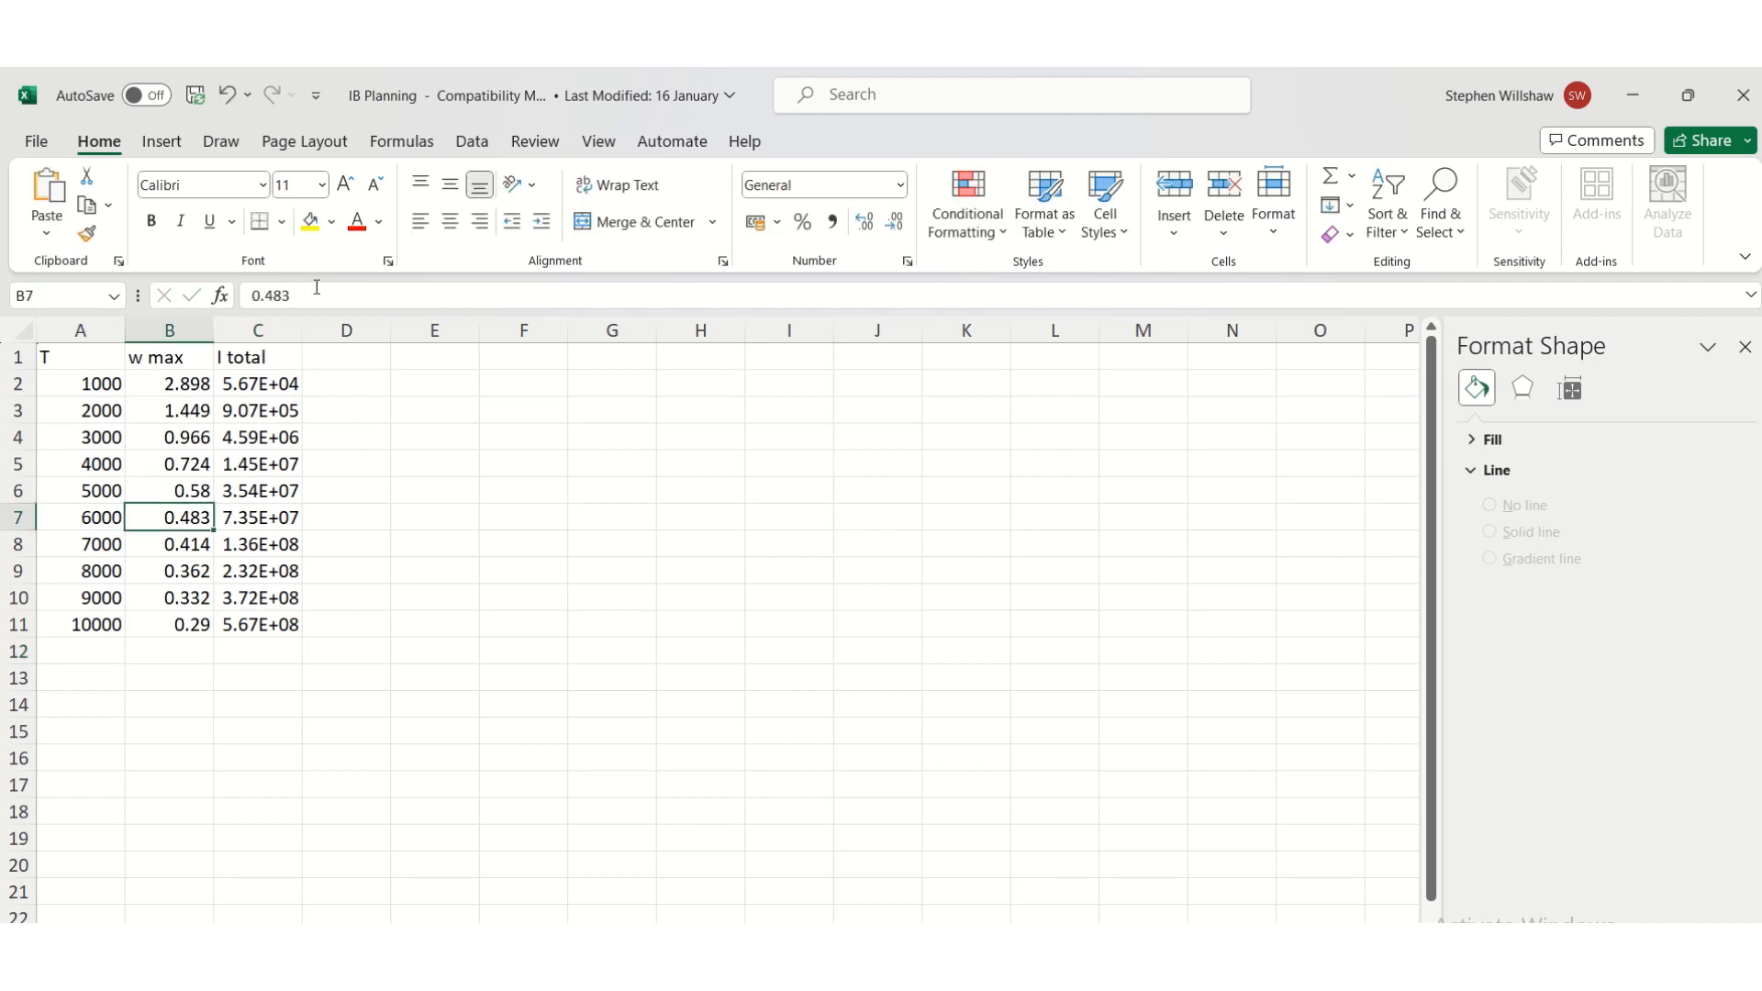
key("Down")
key("Down")
key("Down")
key("Down")
left_click(317, 288)
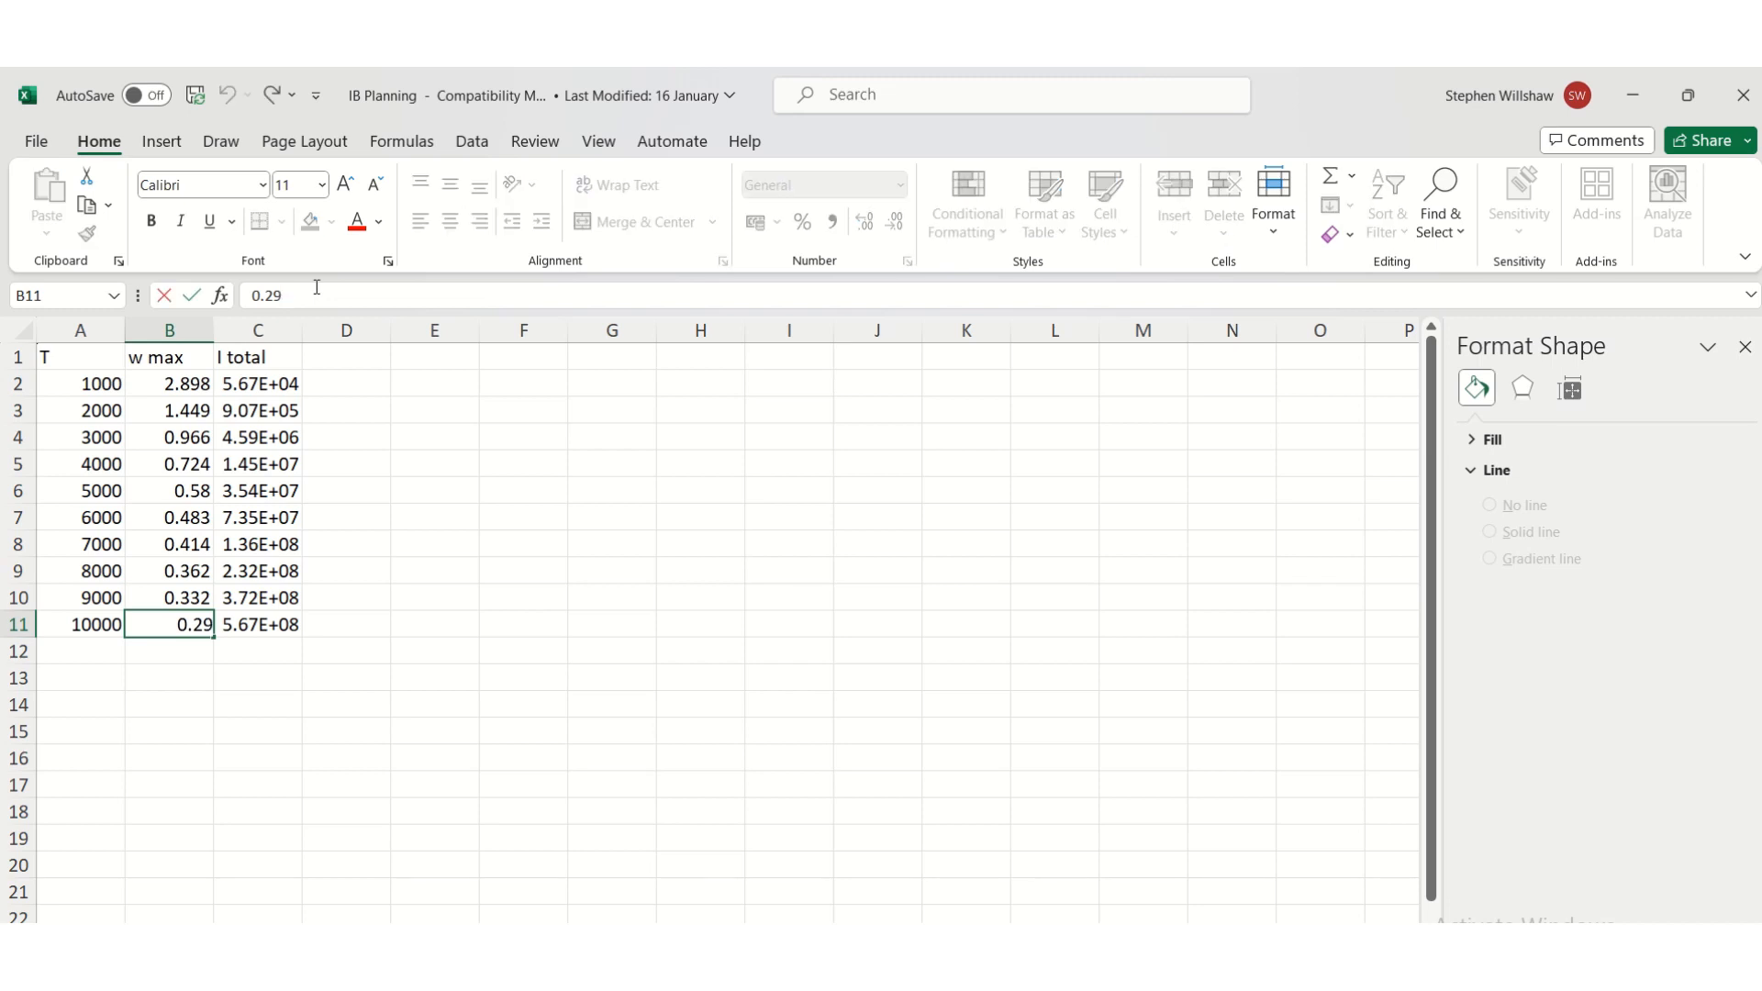
type("0")
left_click(435, 567)
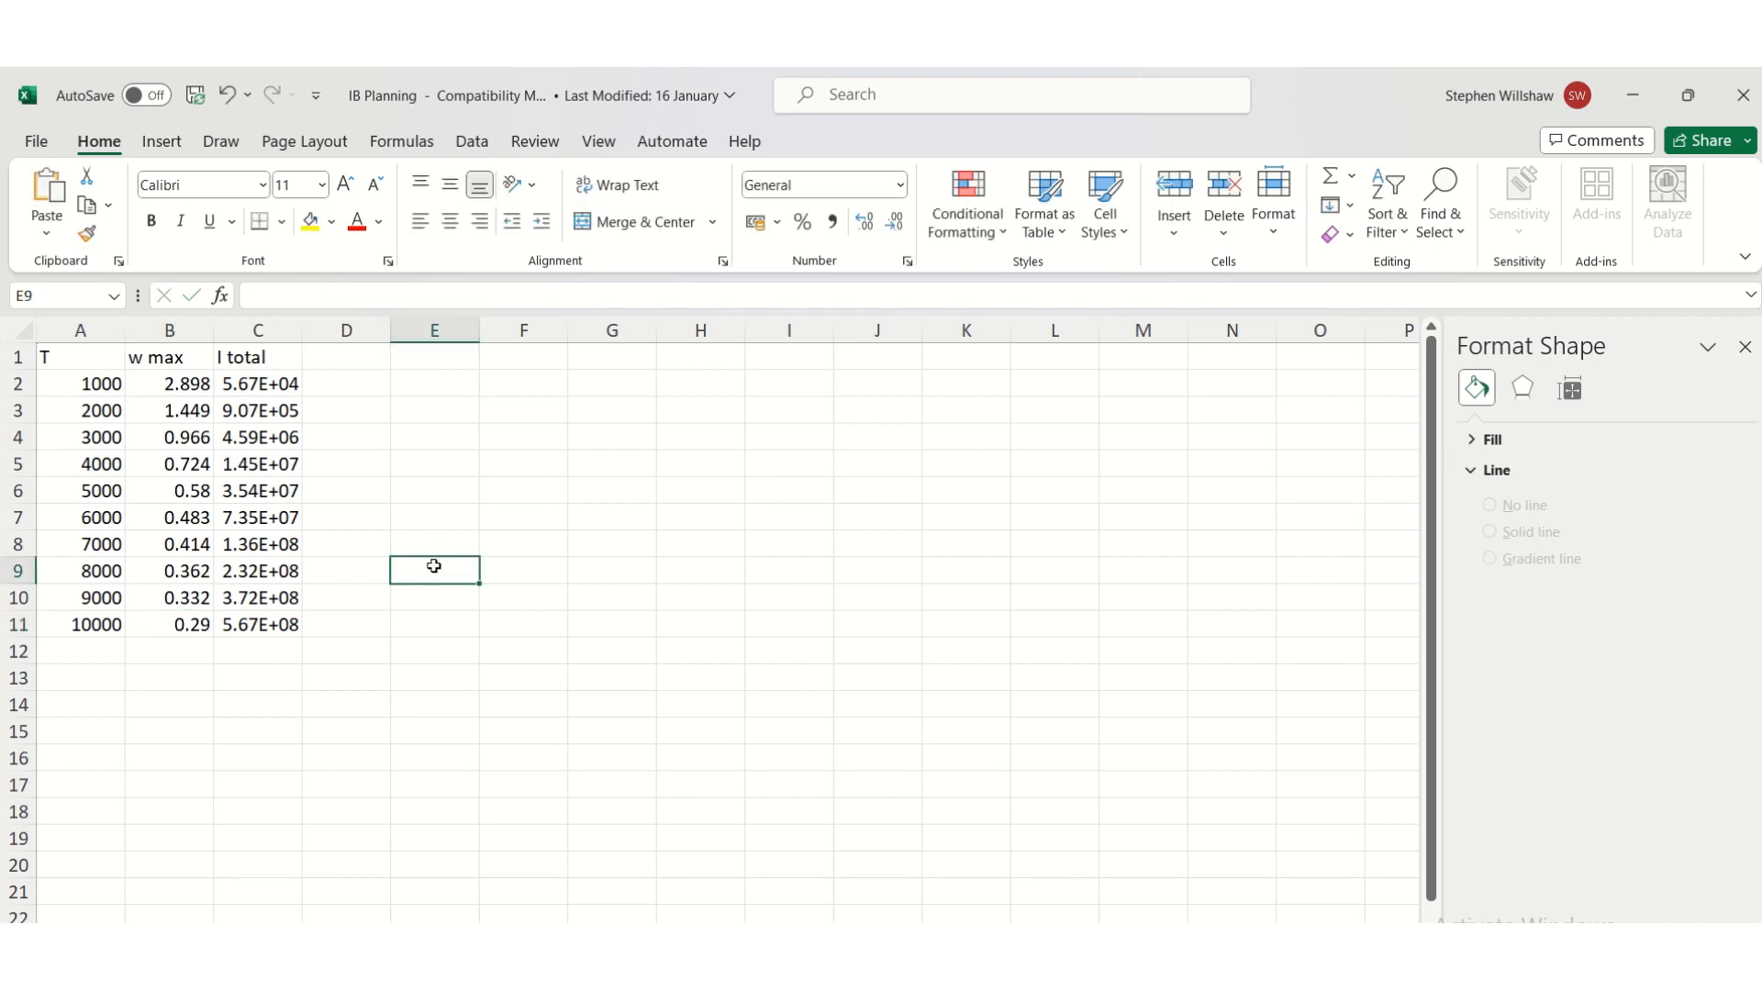
left_click(169, 633)
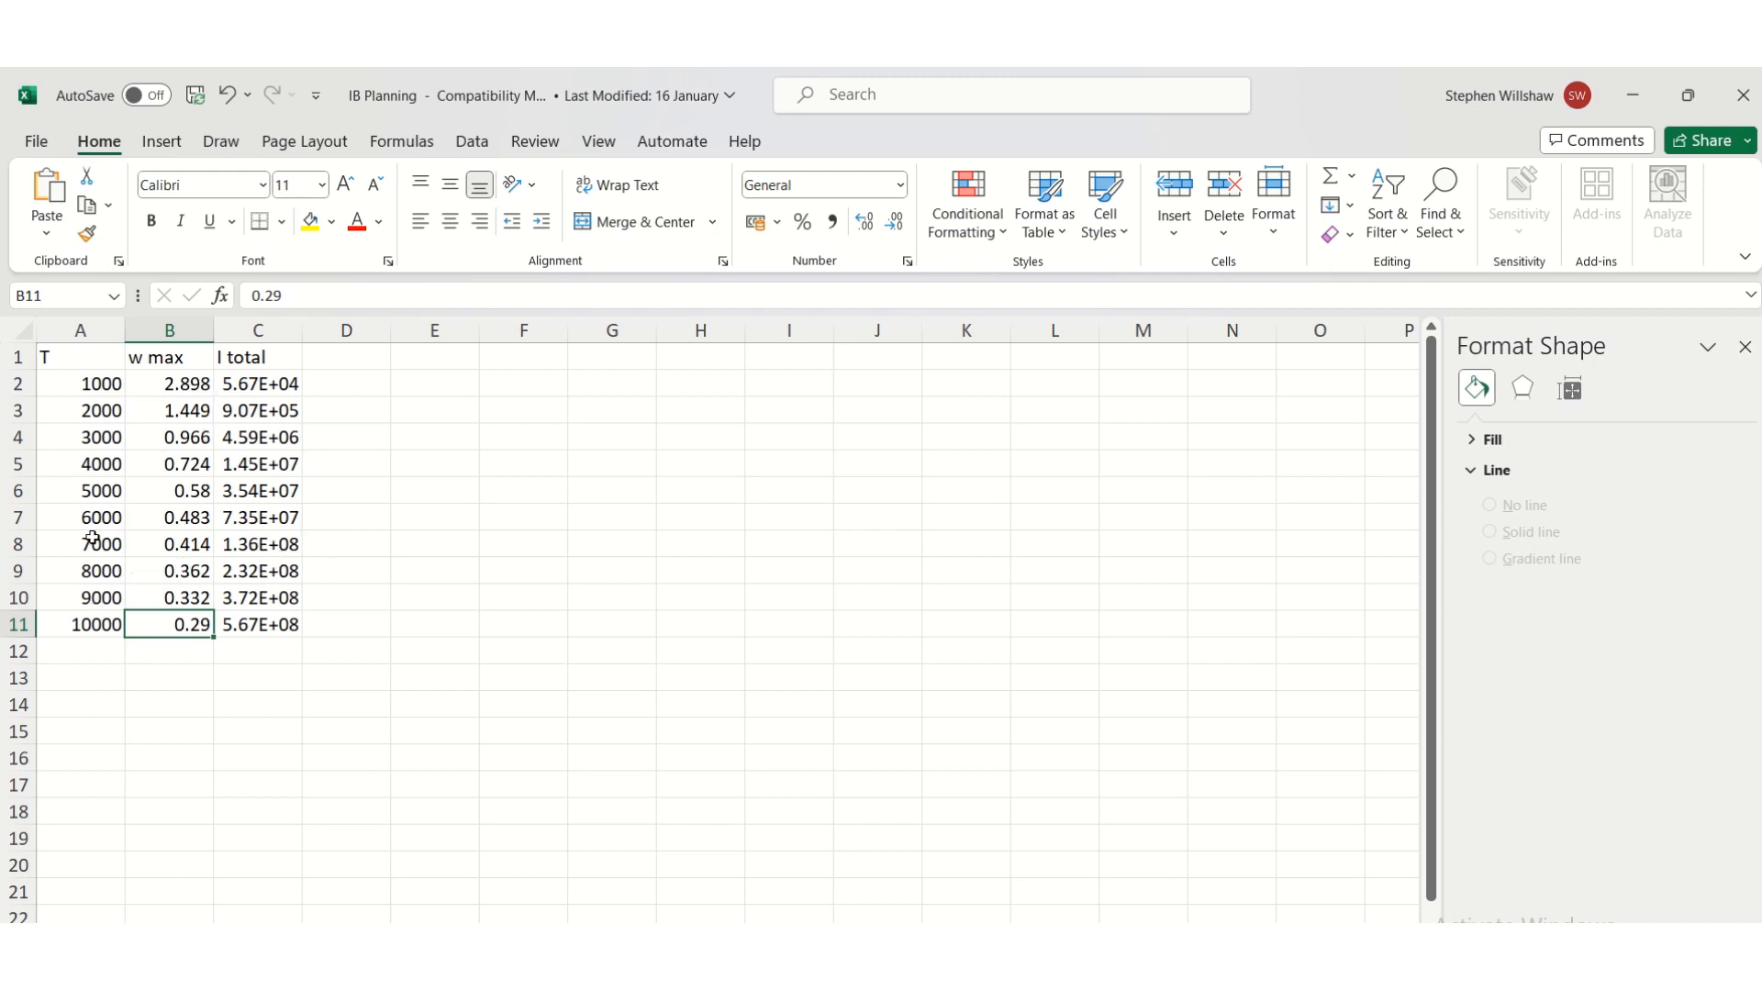
Insert a markers-only scatter chart of w max against T from A1:B11 and move it up about two rows.
left_click(101, 360)
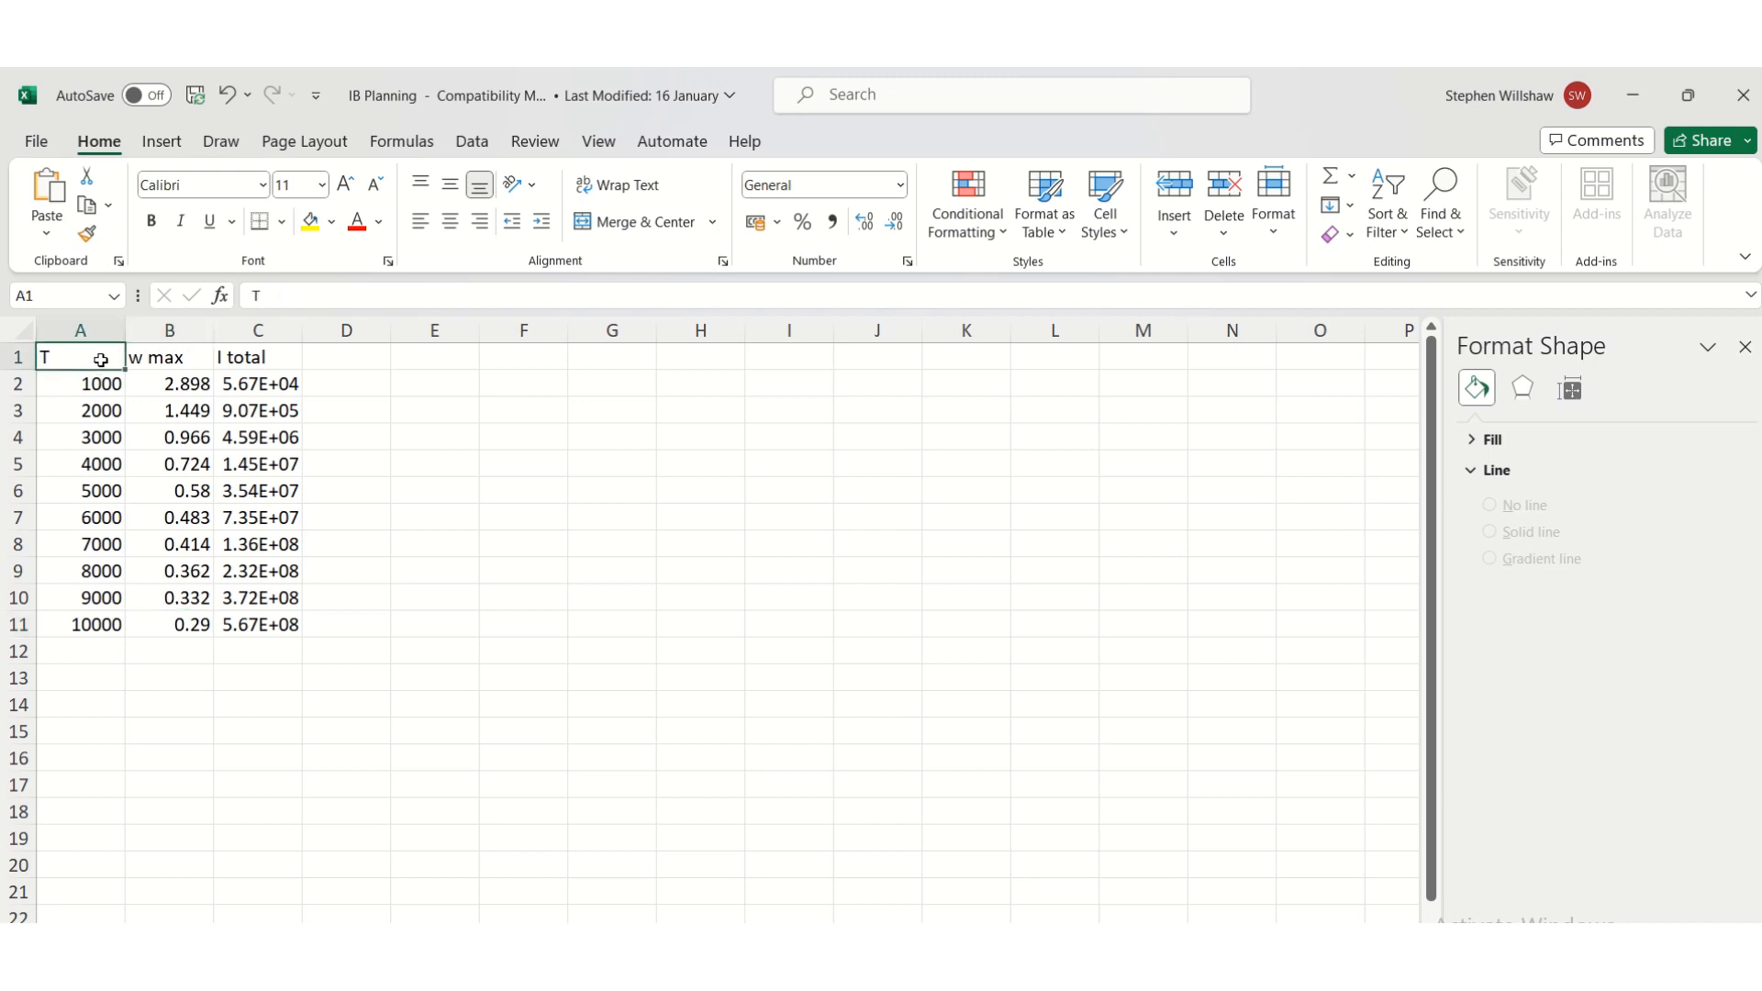
left_click_drag(101, 359, 153, 618)
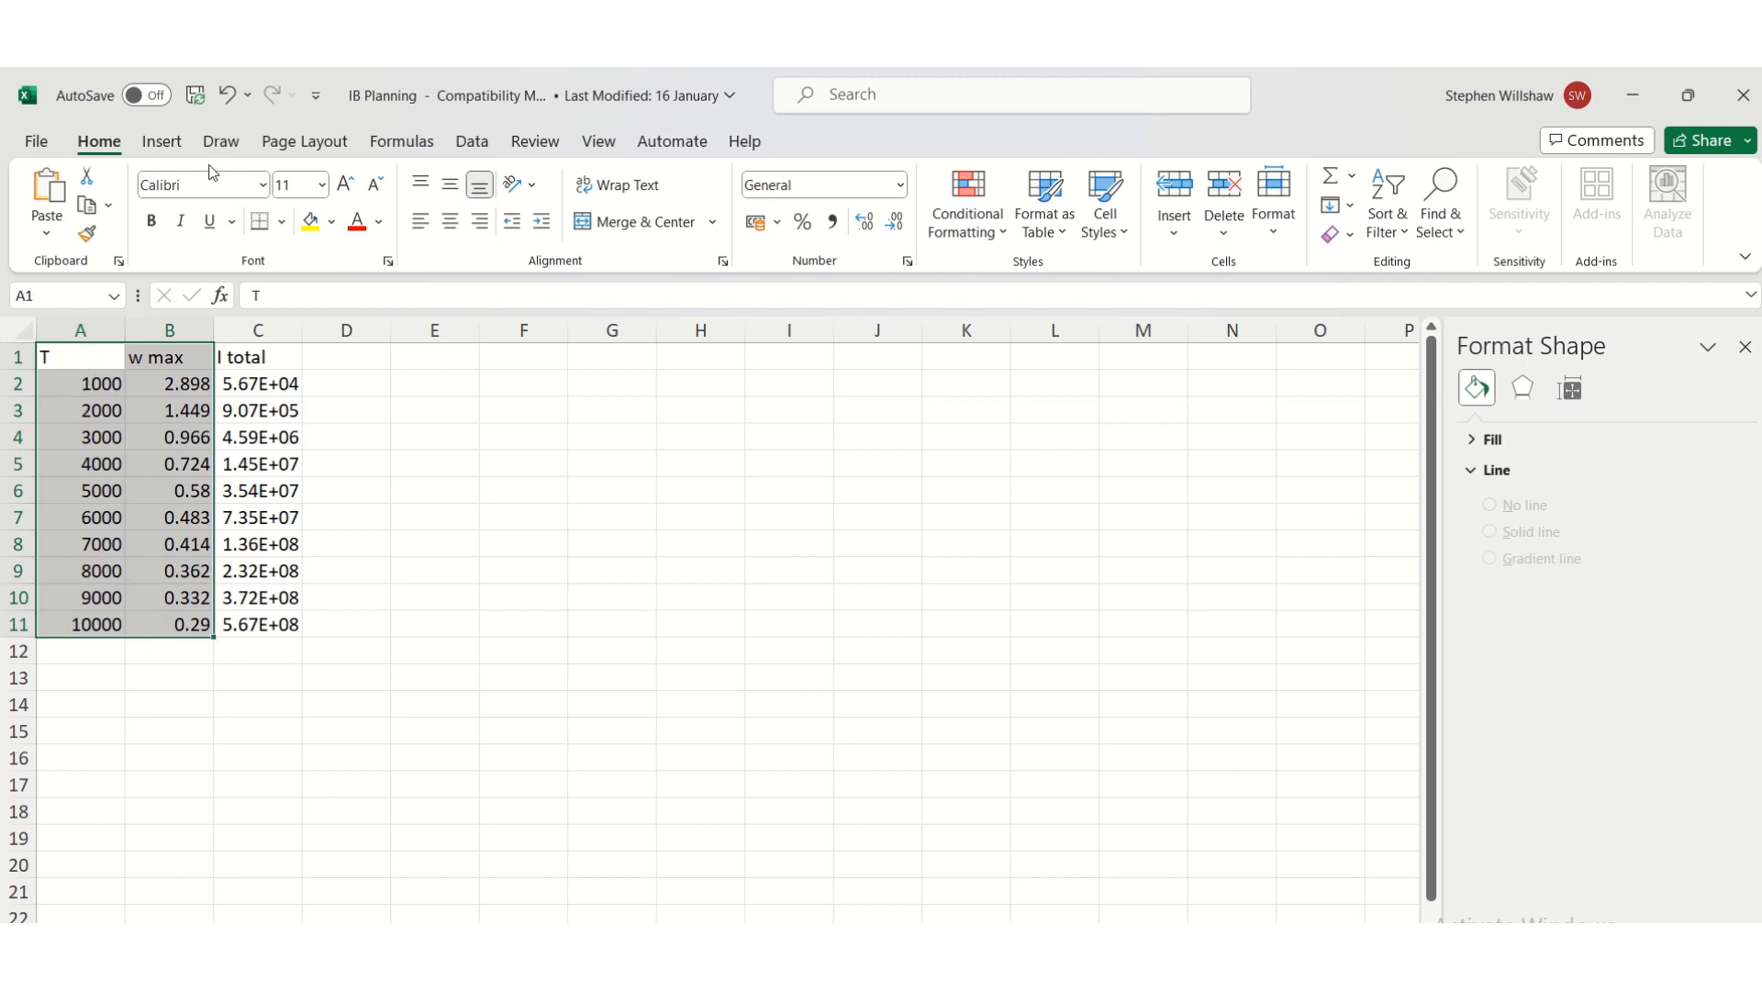
left_click(162, 141)
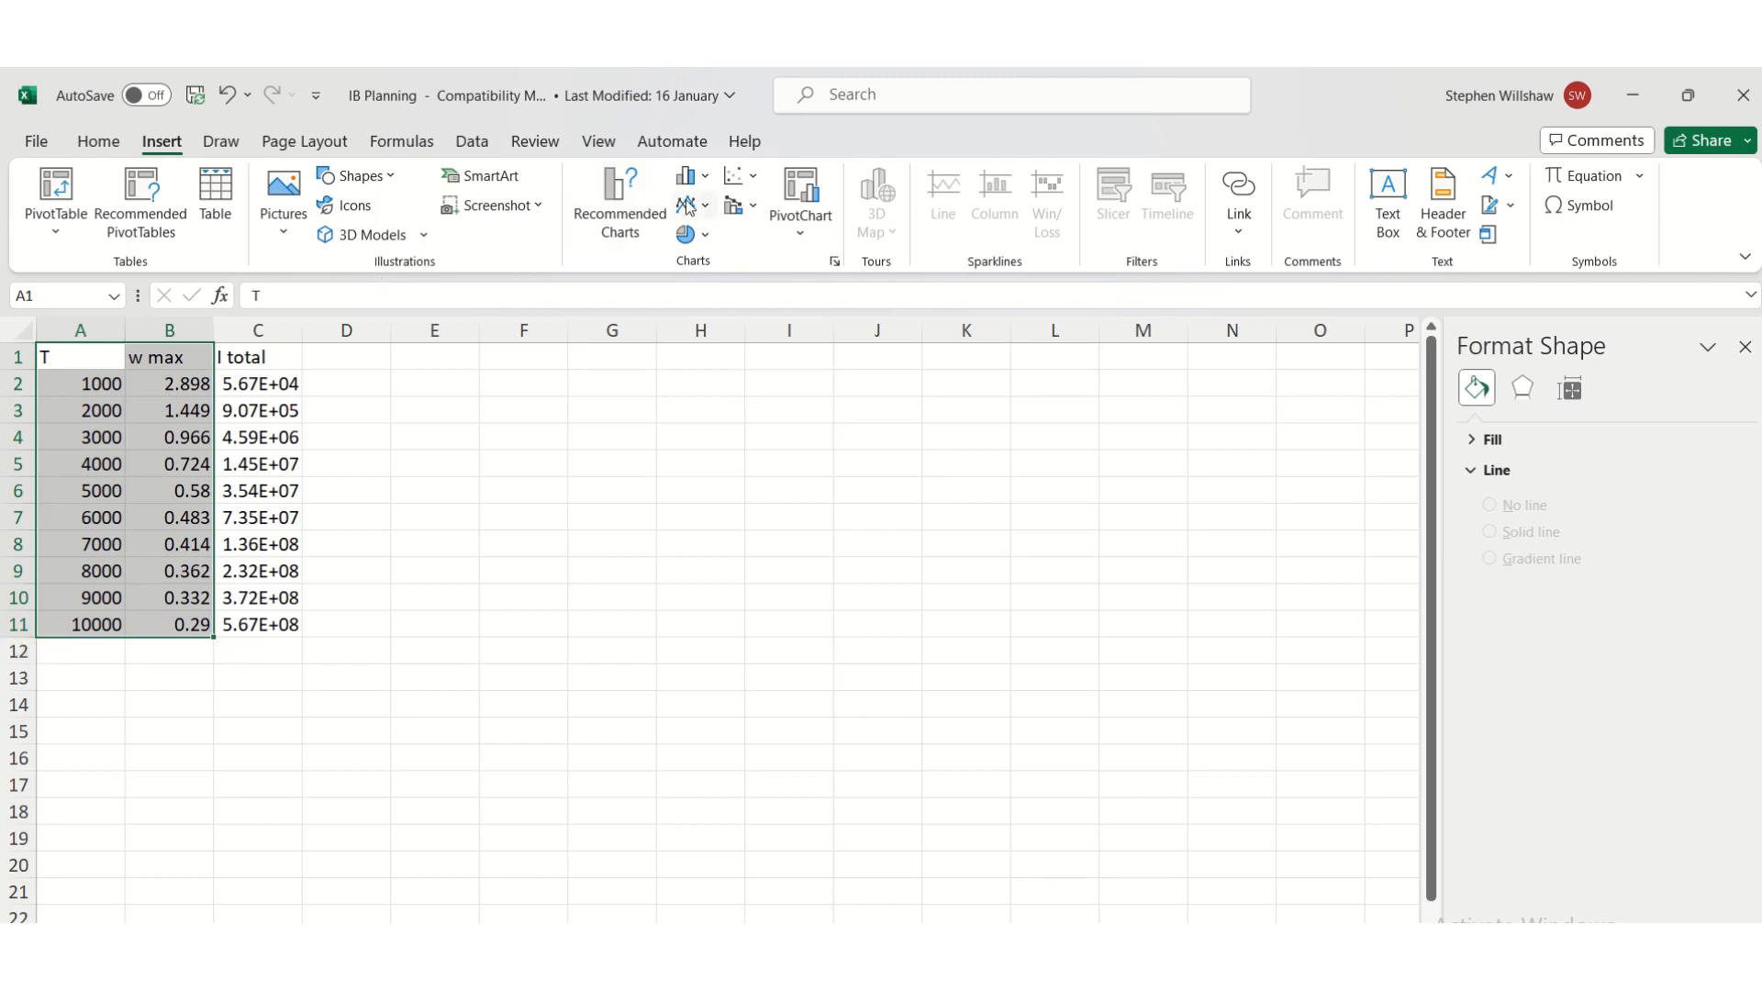
left_click(748, 188)
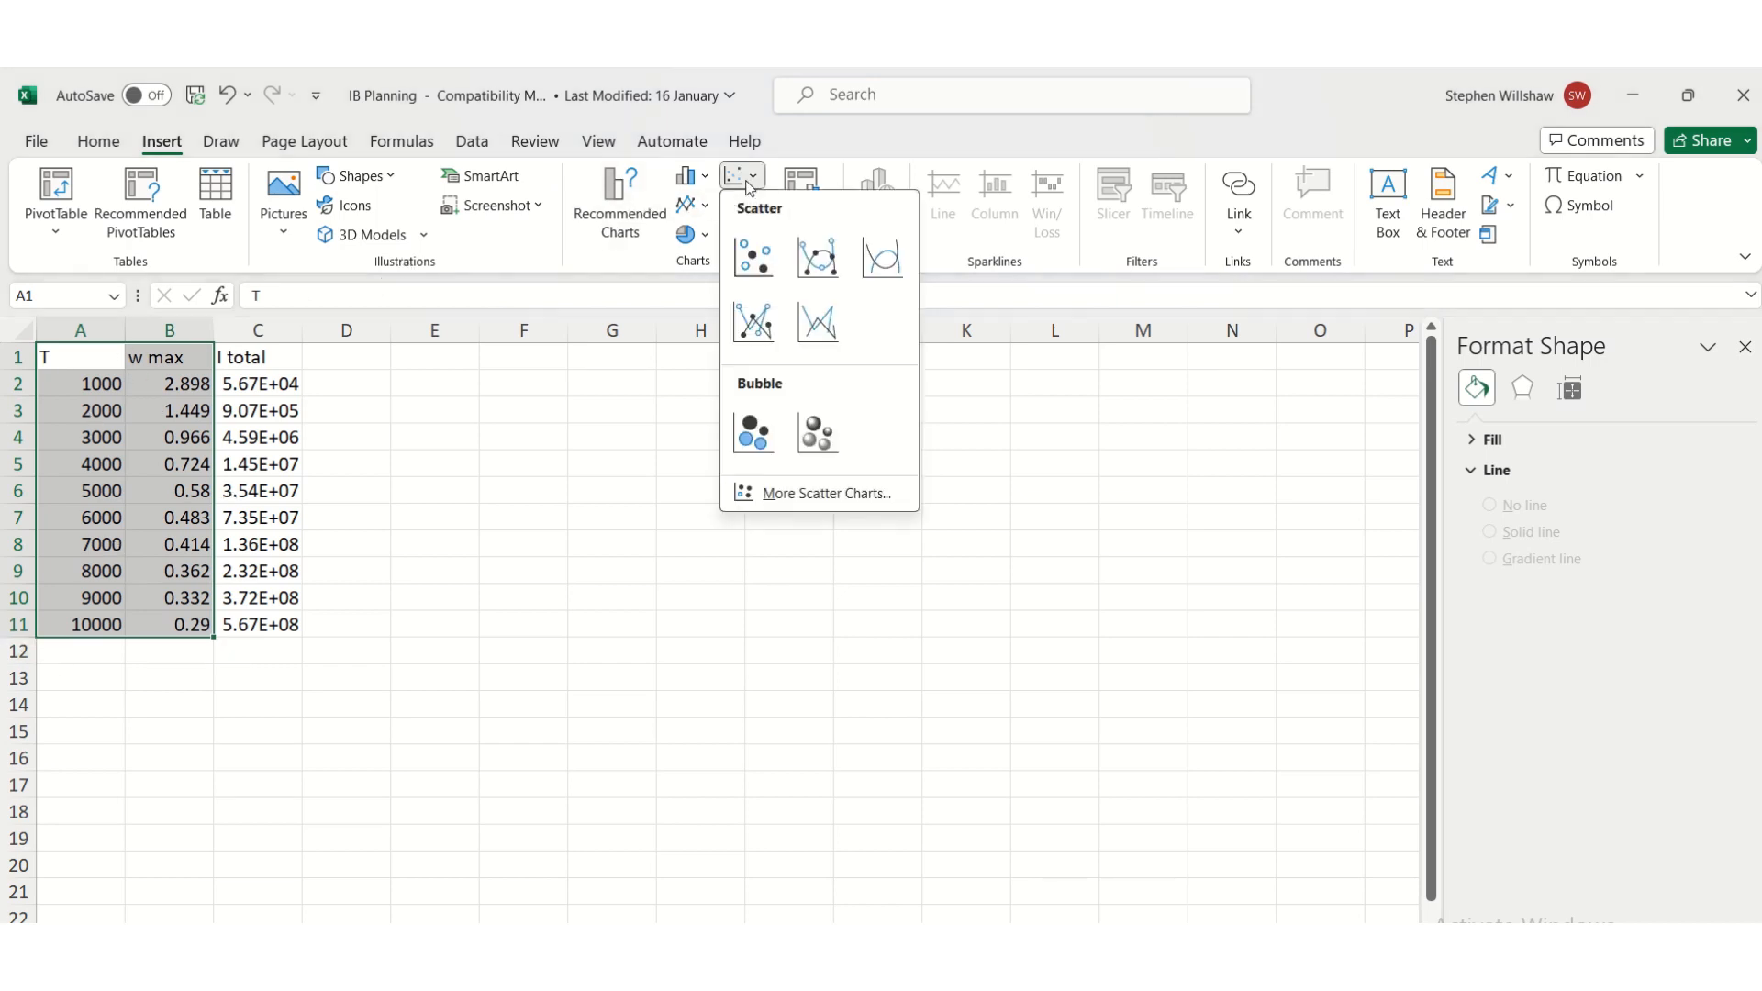
left_click(753, 261)
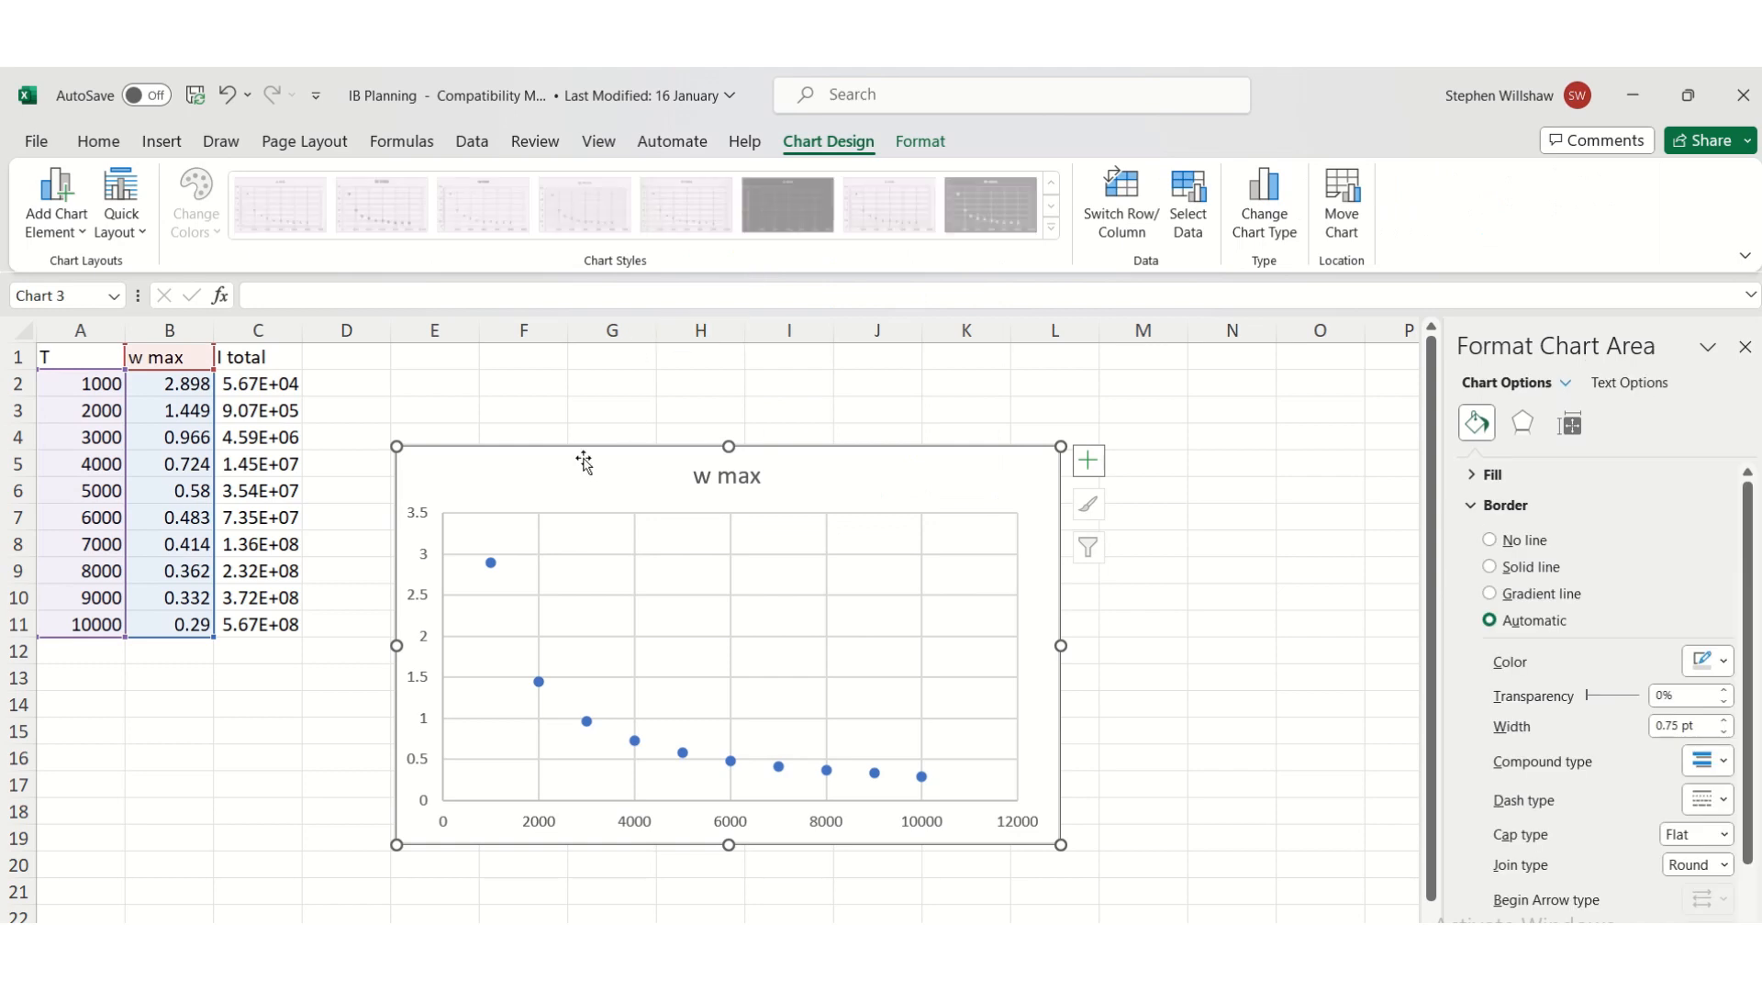
left_click_drag(586, 452, 579, 400)
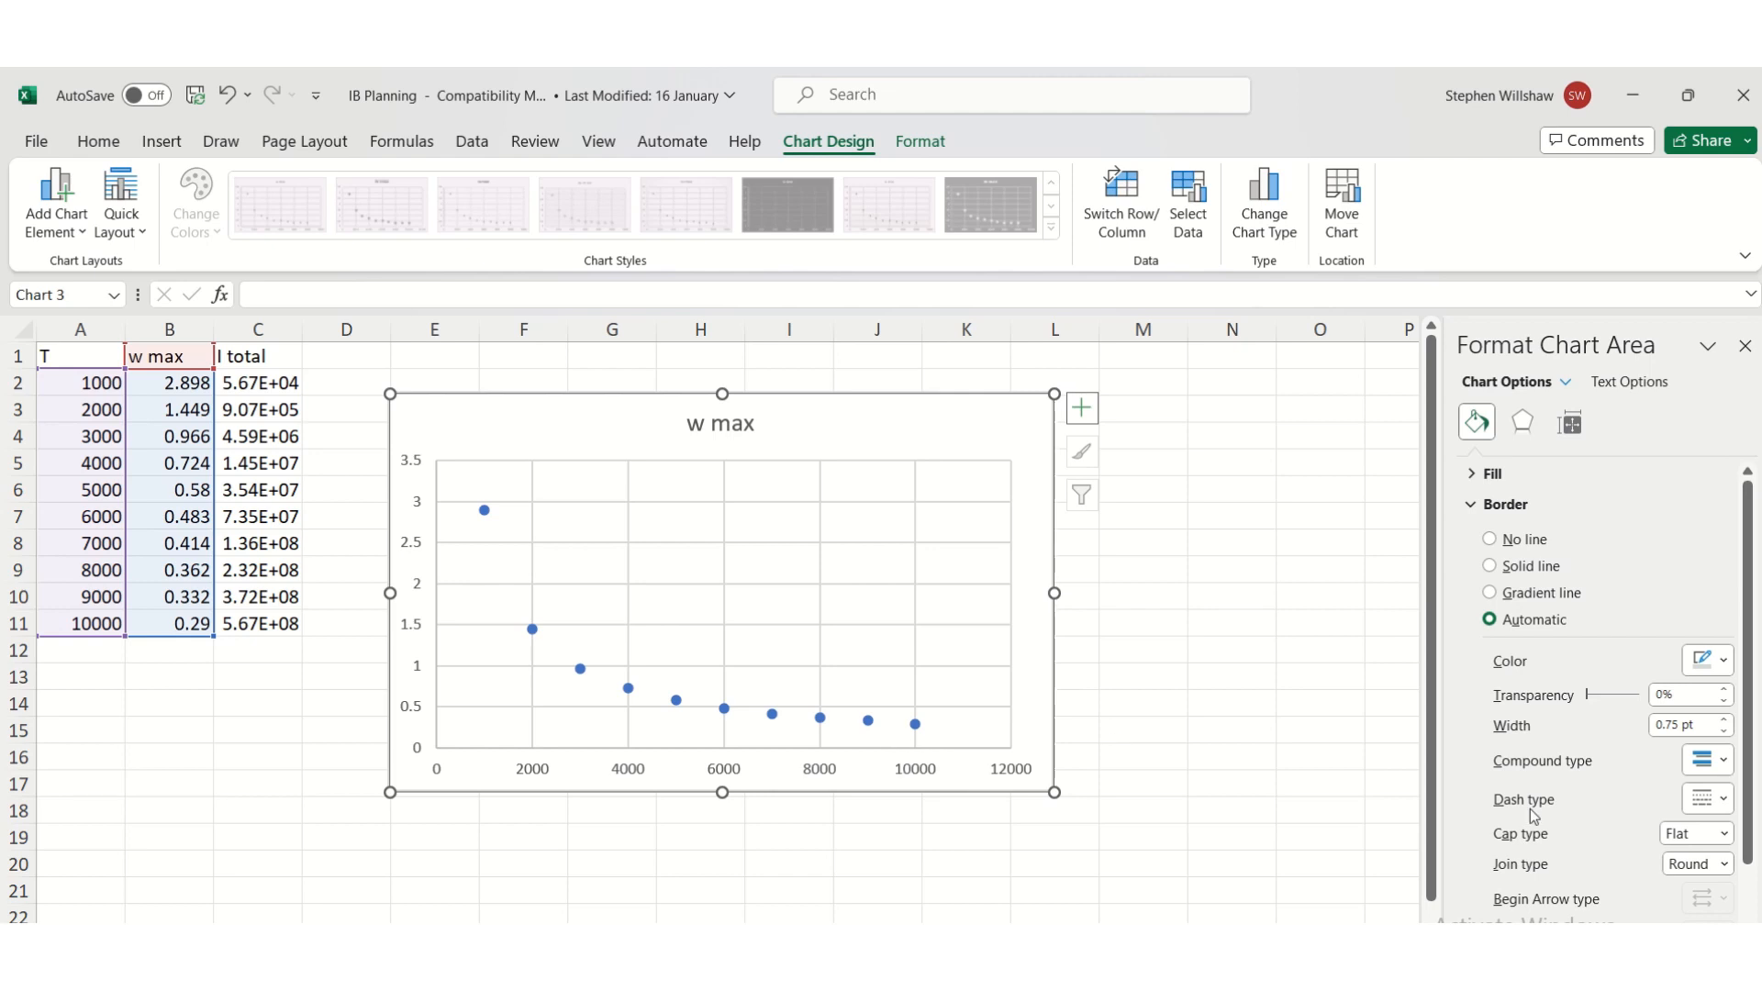
Add a trendline to the w max data series in the scatter chart.
scroll(1529, 808, "down", 2)
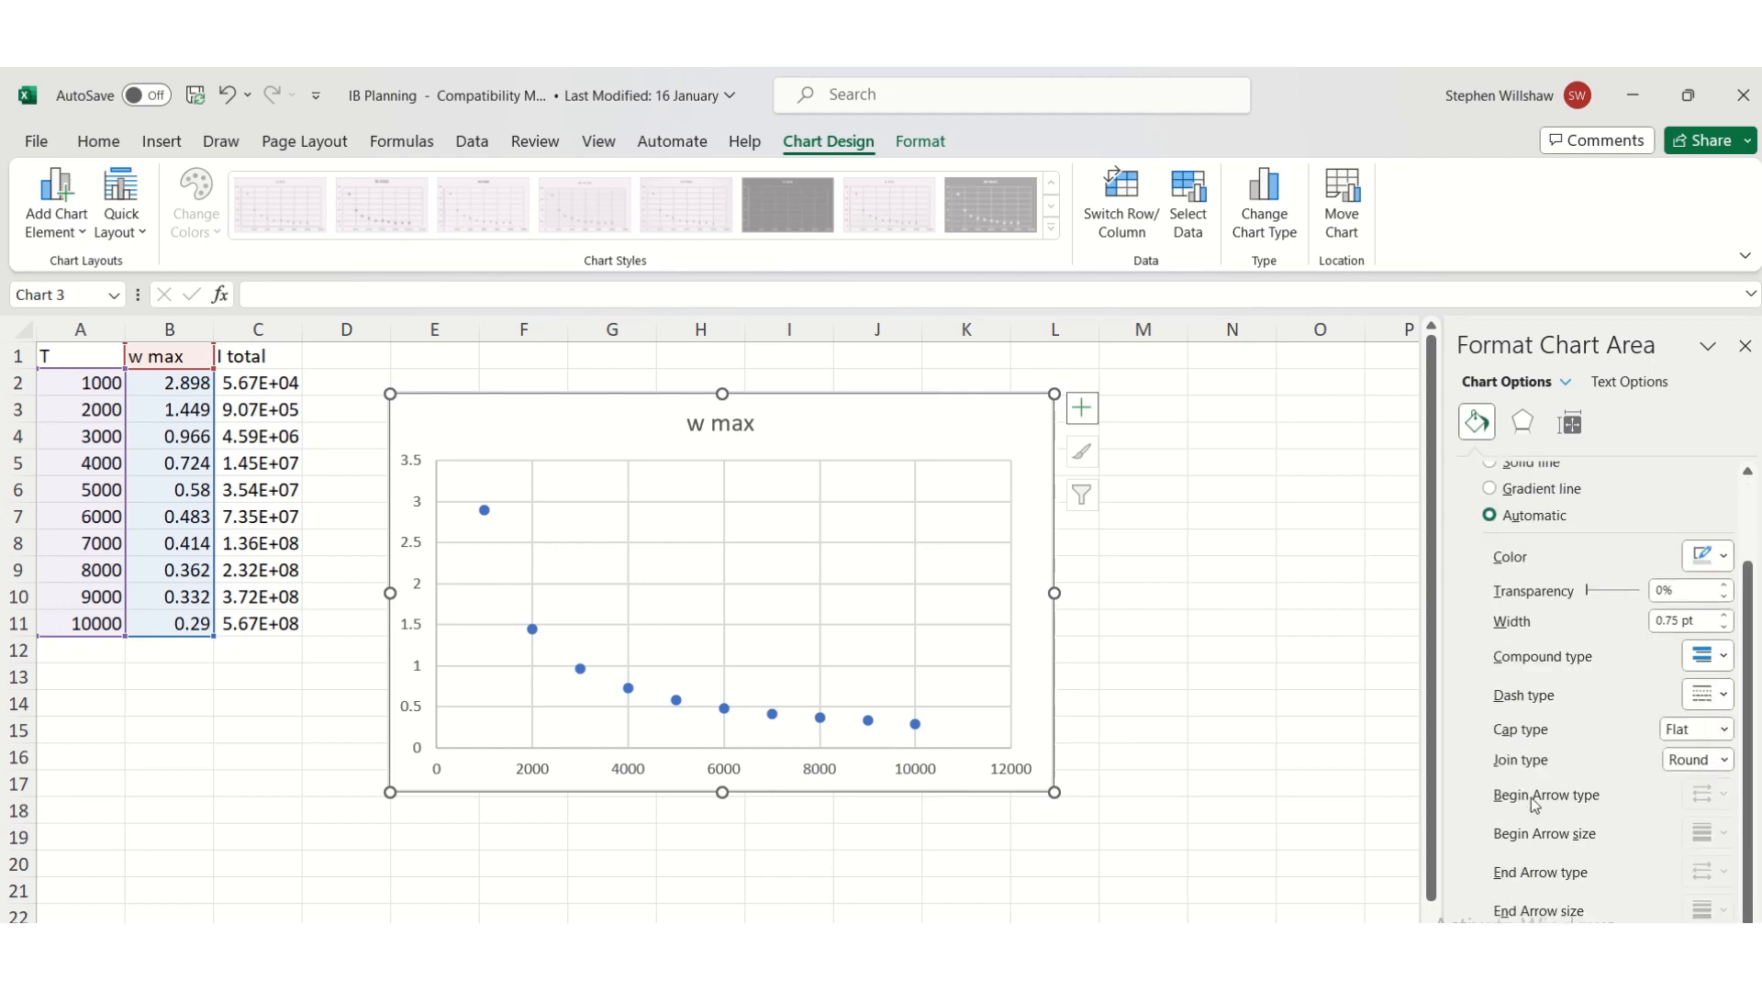
scroll(1534, 805, "up", 2)
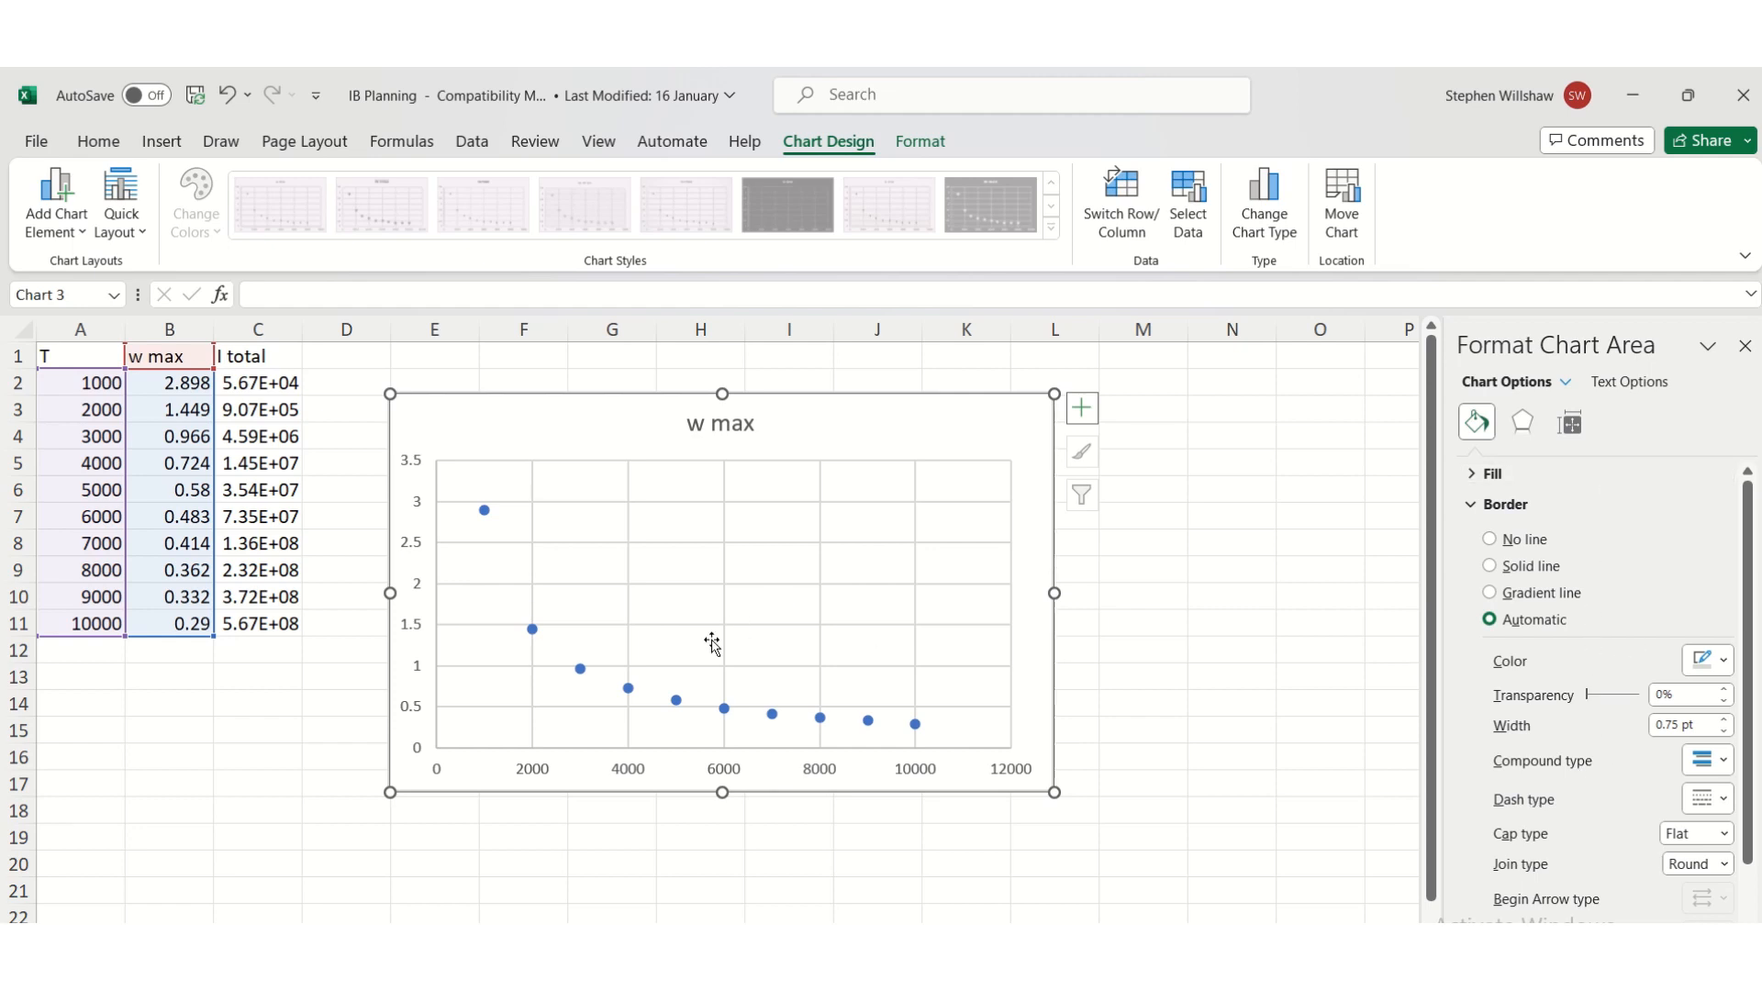
left_click(677, 700)
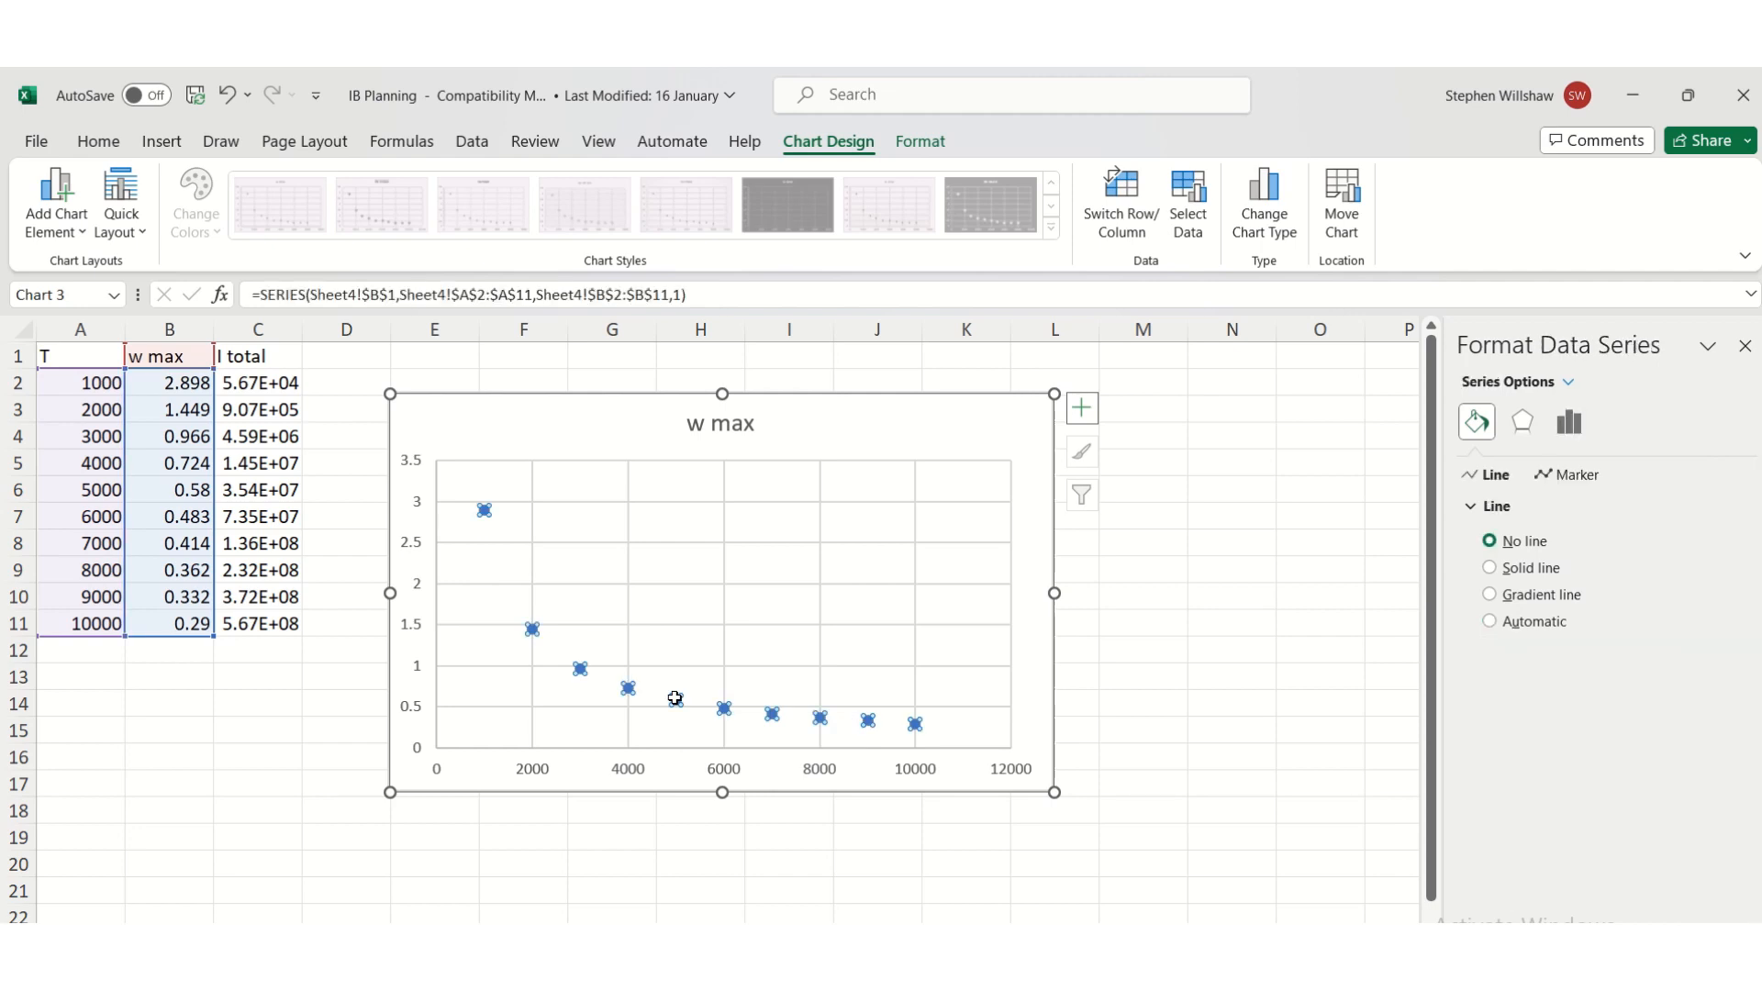
right_click(675, 700)
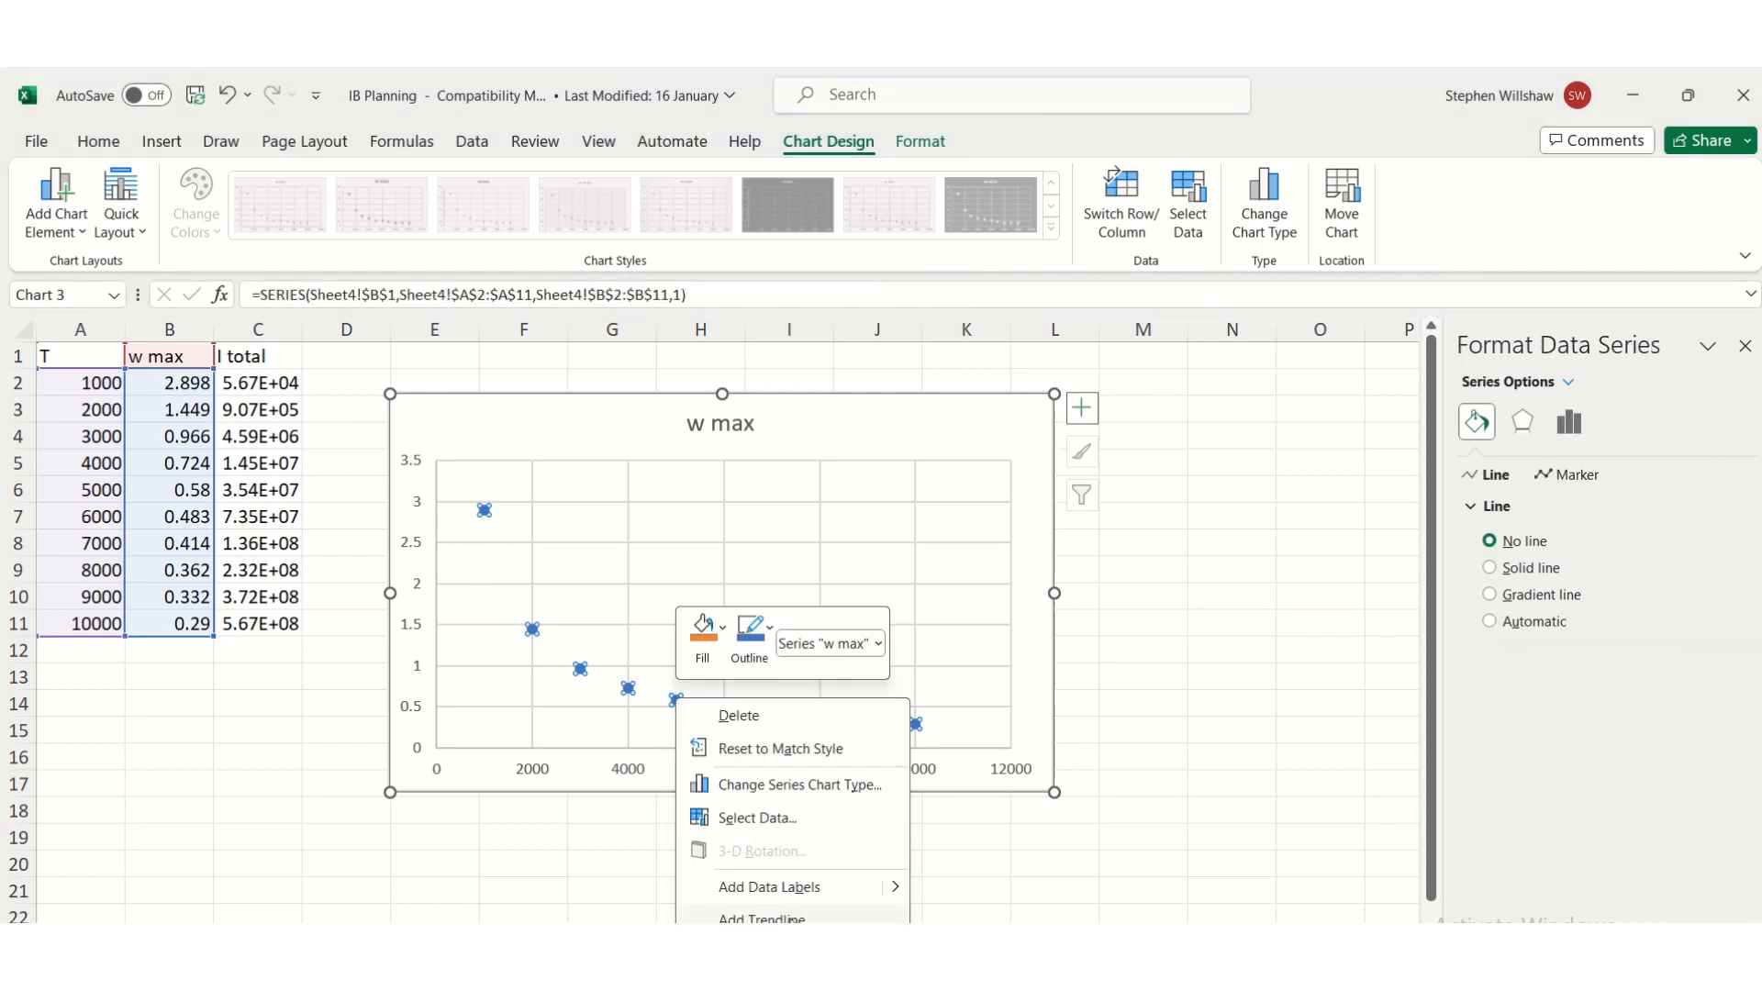
left_click(791, 918)
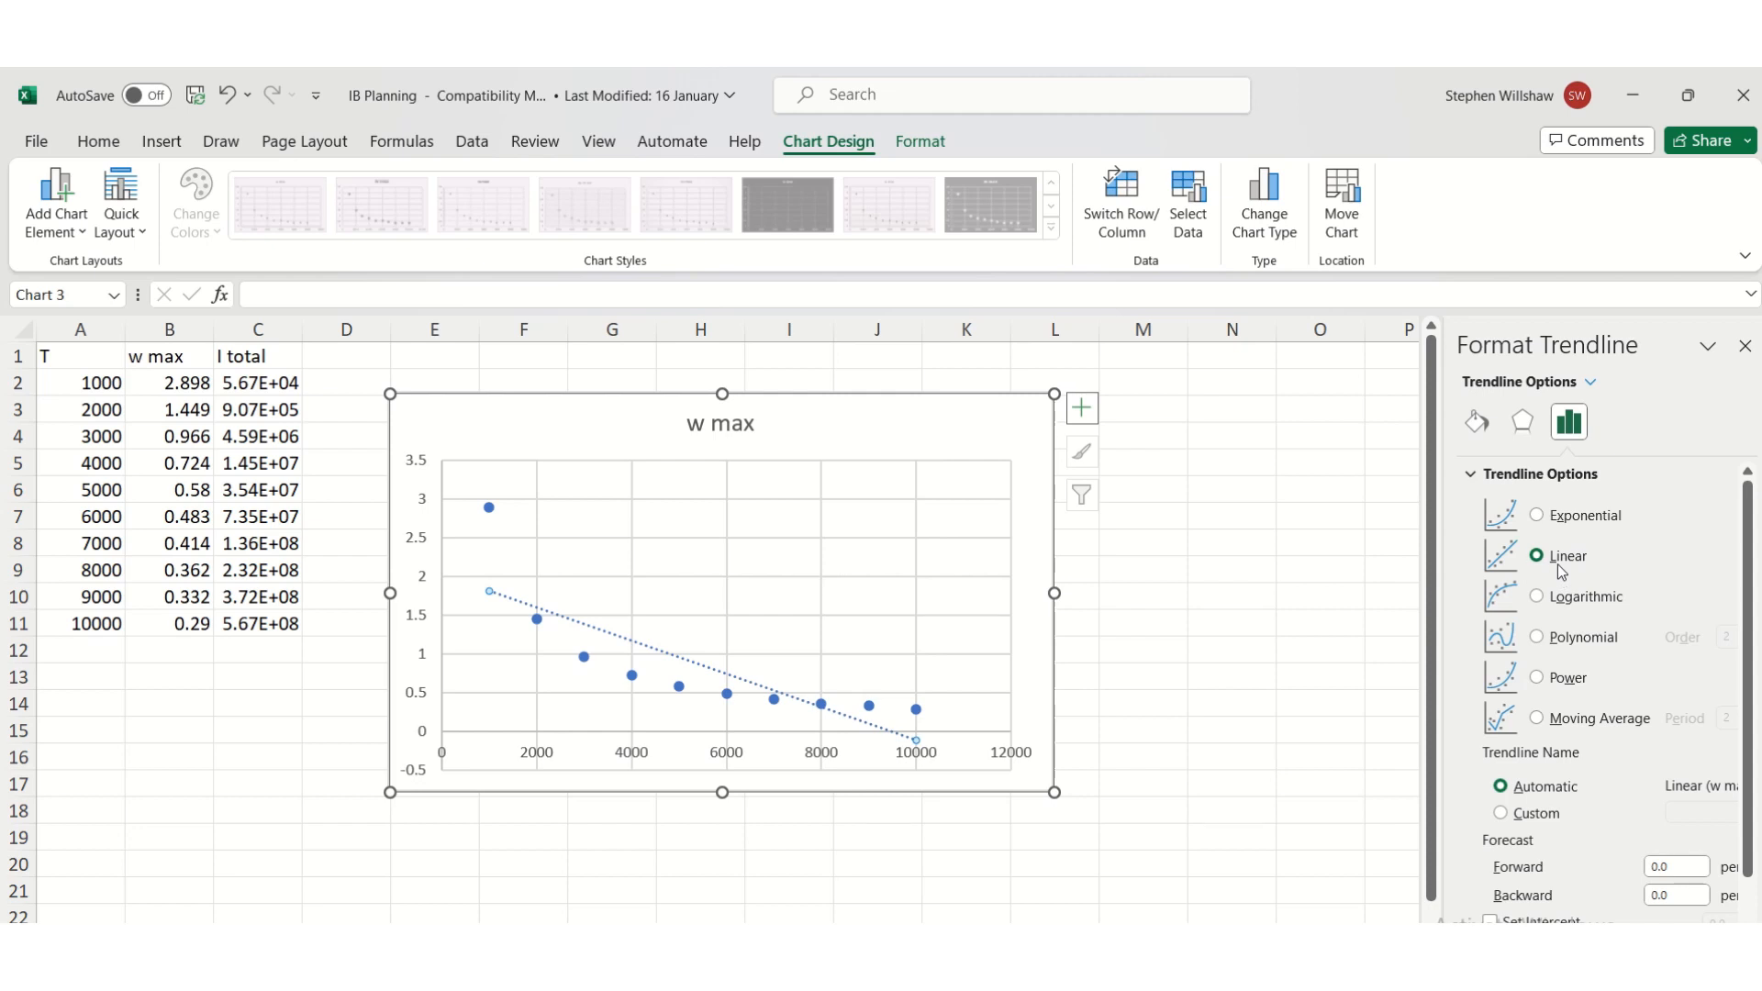
Try the exponential, linear and logarithmic fits for the w max trendline, and set its type to Power.
left_click(1548, 519)
left_click(1542, 557)
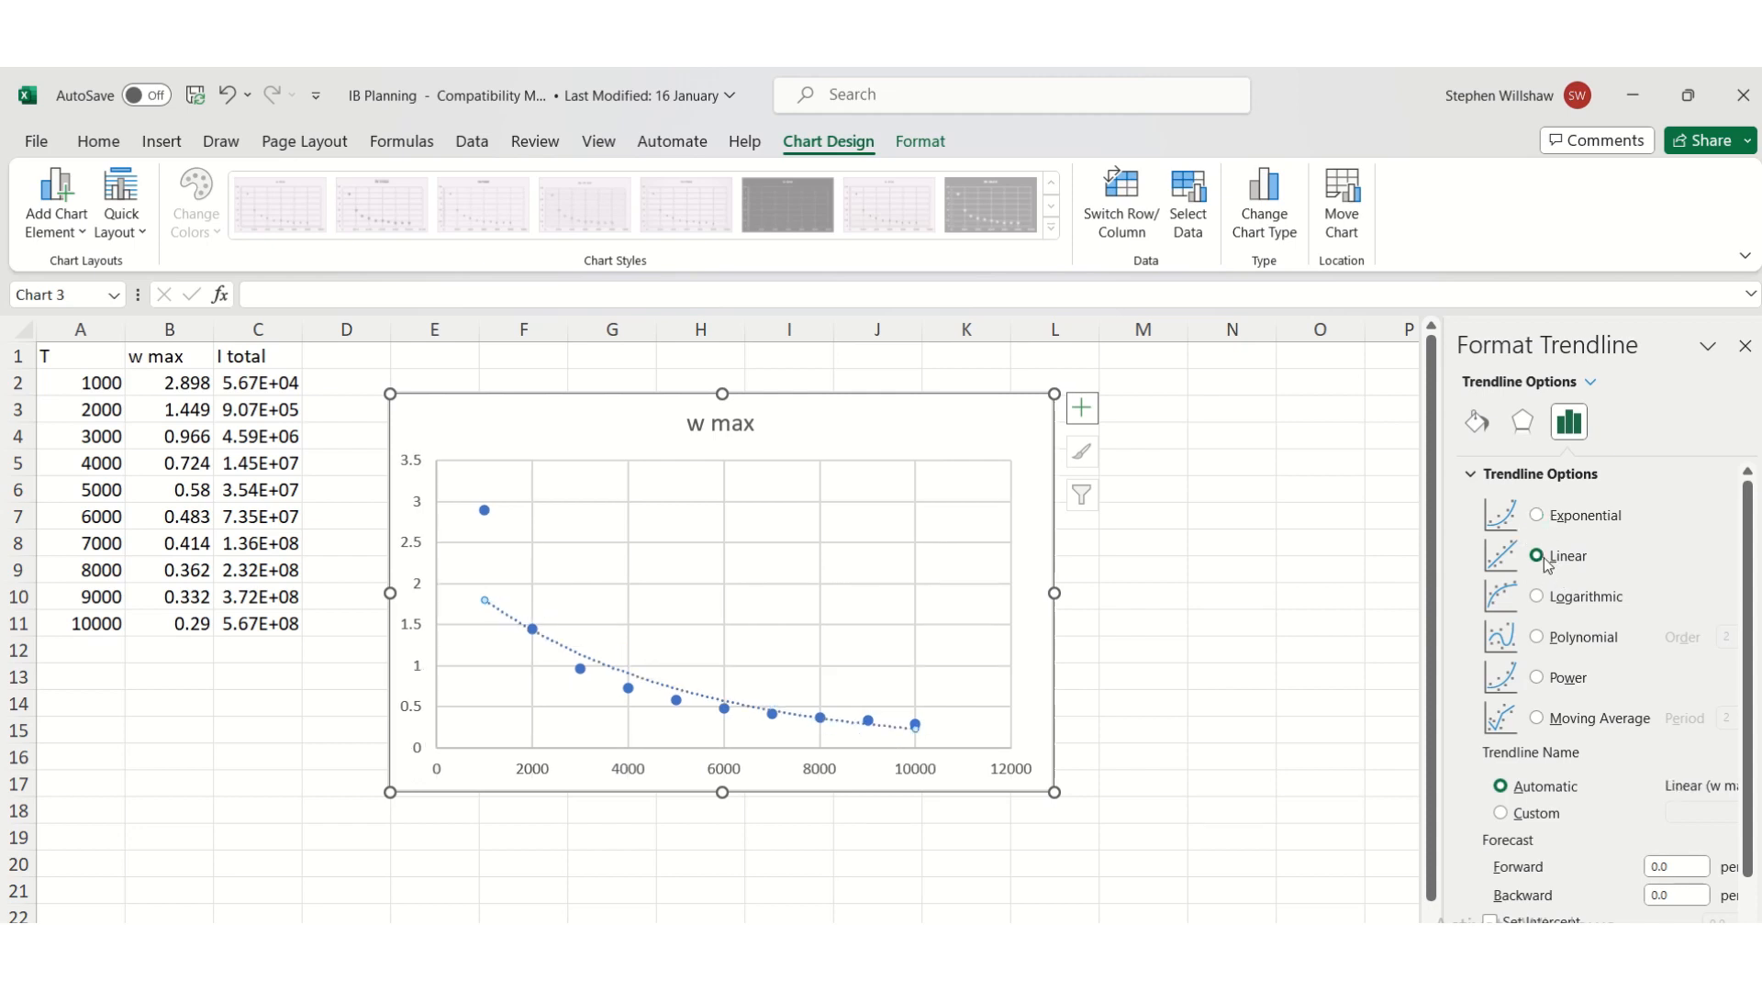
left_click(1539, 516)
left_click(1554, 560)
left_click(1540, 600)
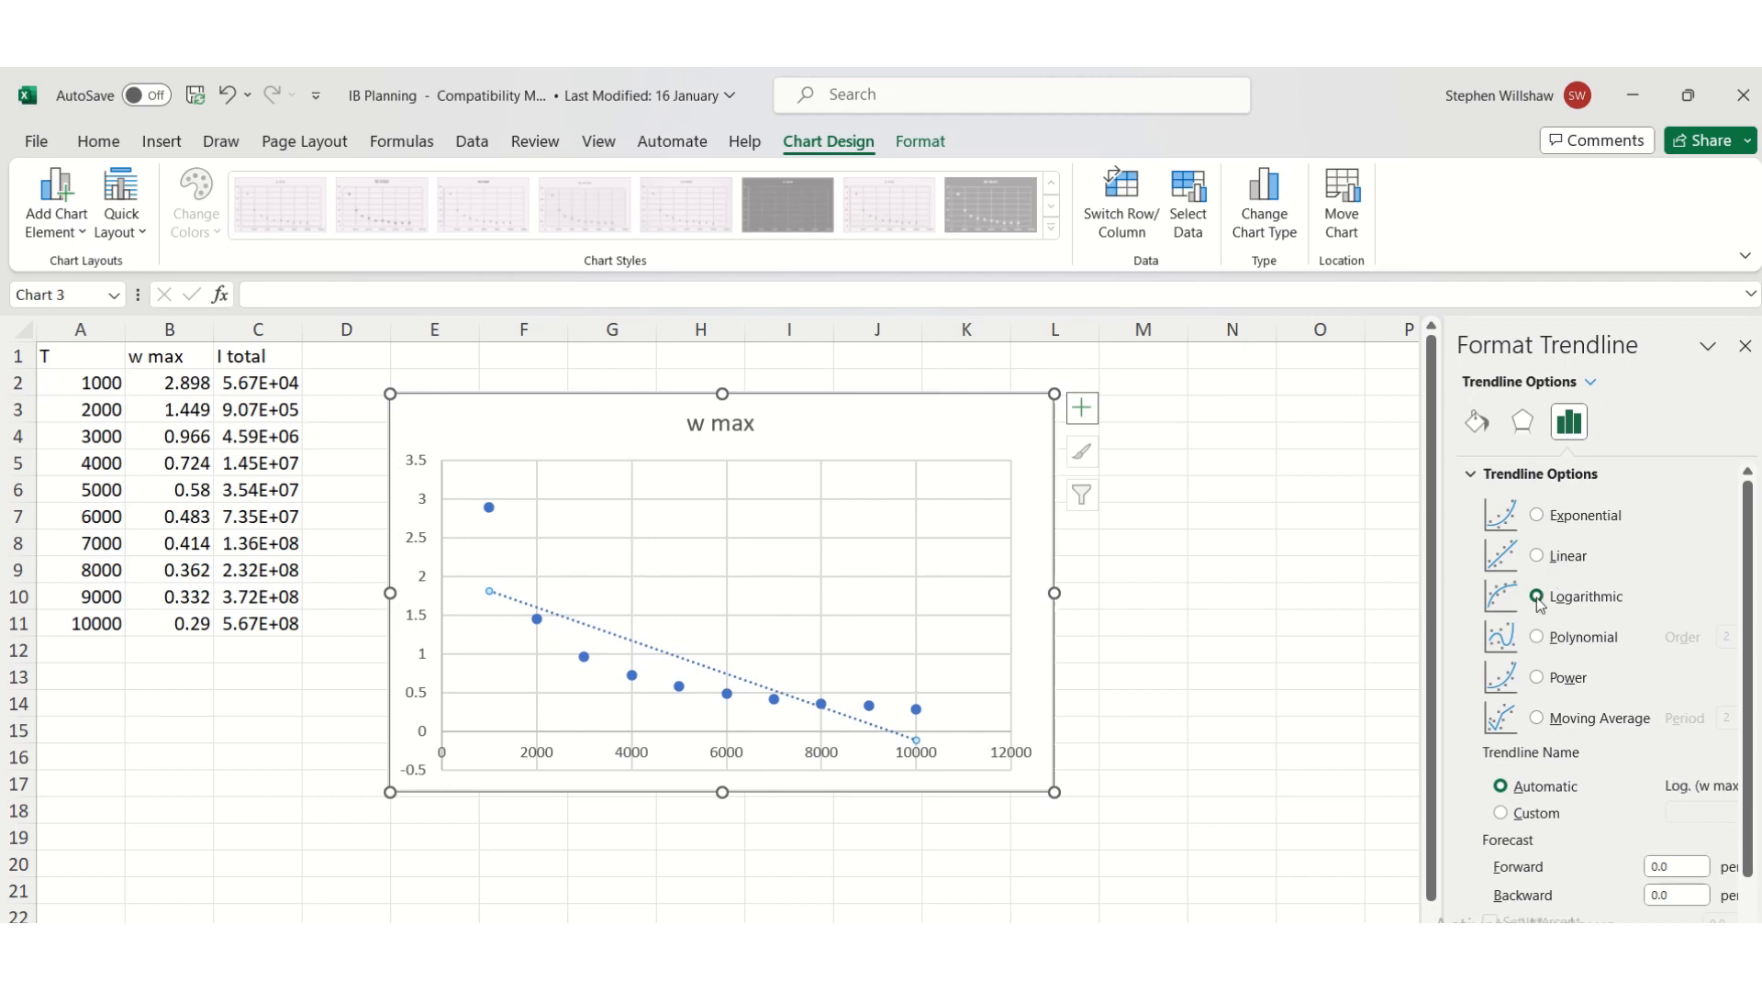
left_click(1539, 680)
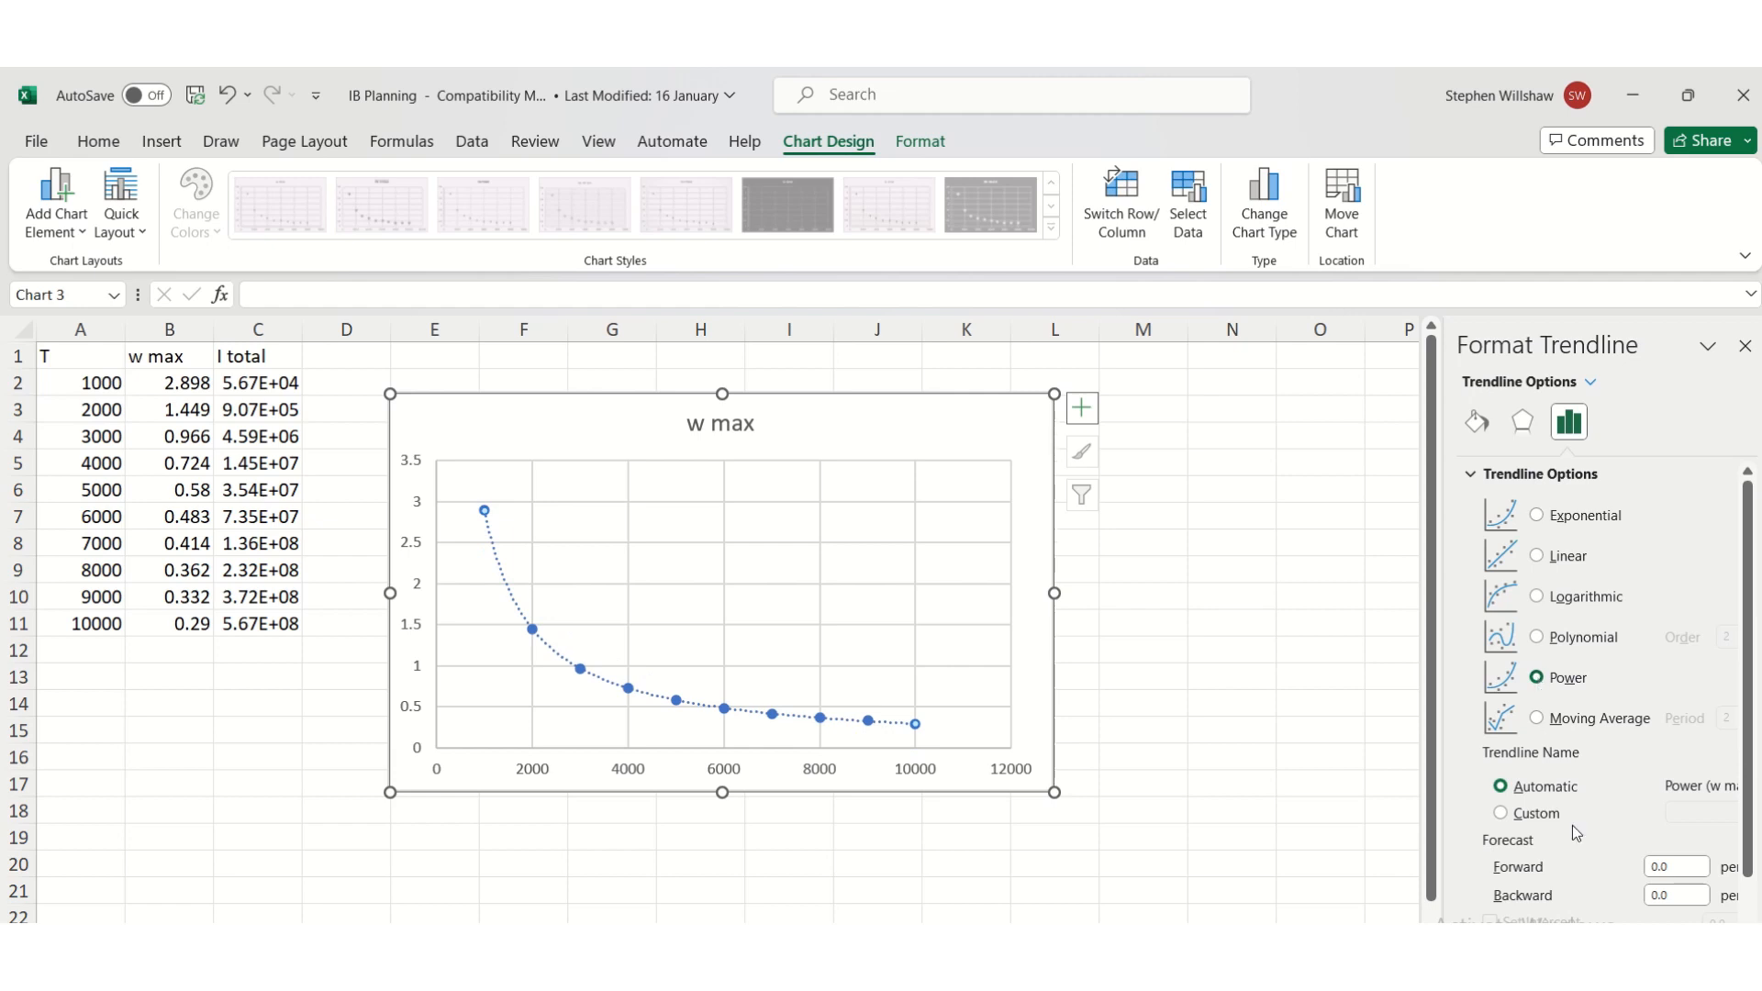
Display the trendline equation on the w max chart and move its label into the empty area above the curve.
scroll(1572, 824, "down", 1)
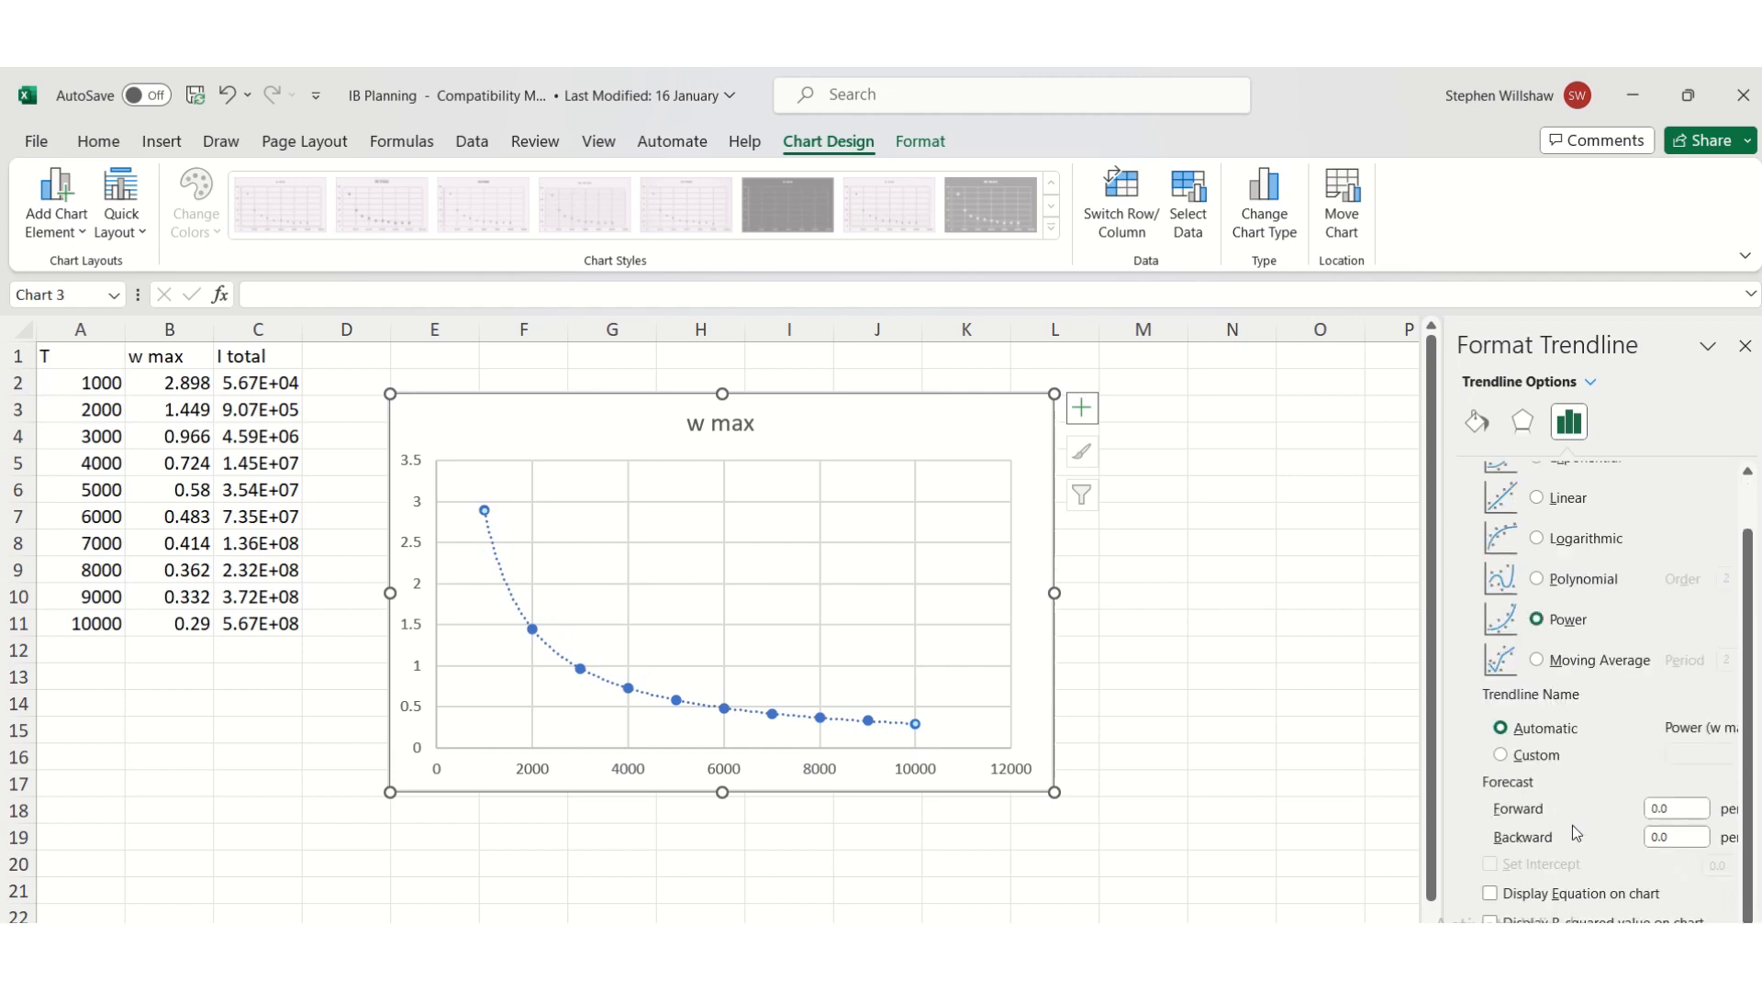
left_click(1490, 895)
left_click(849, 740)
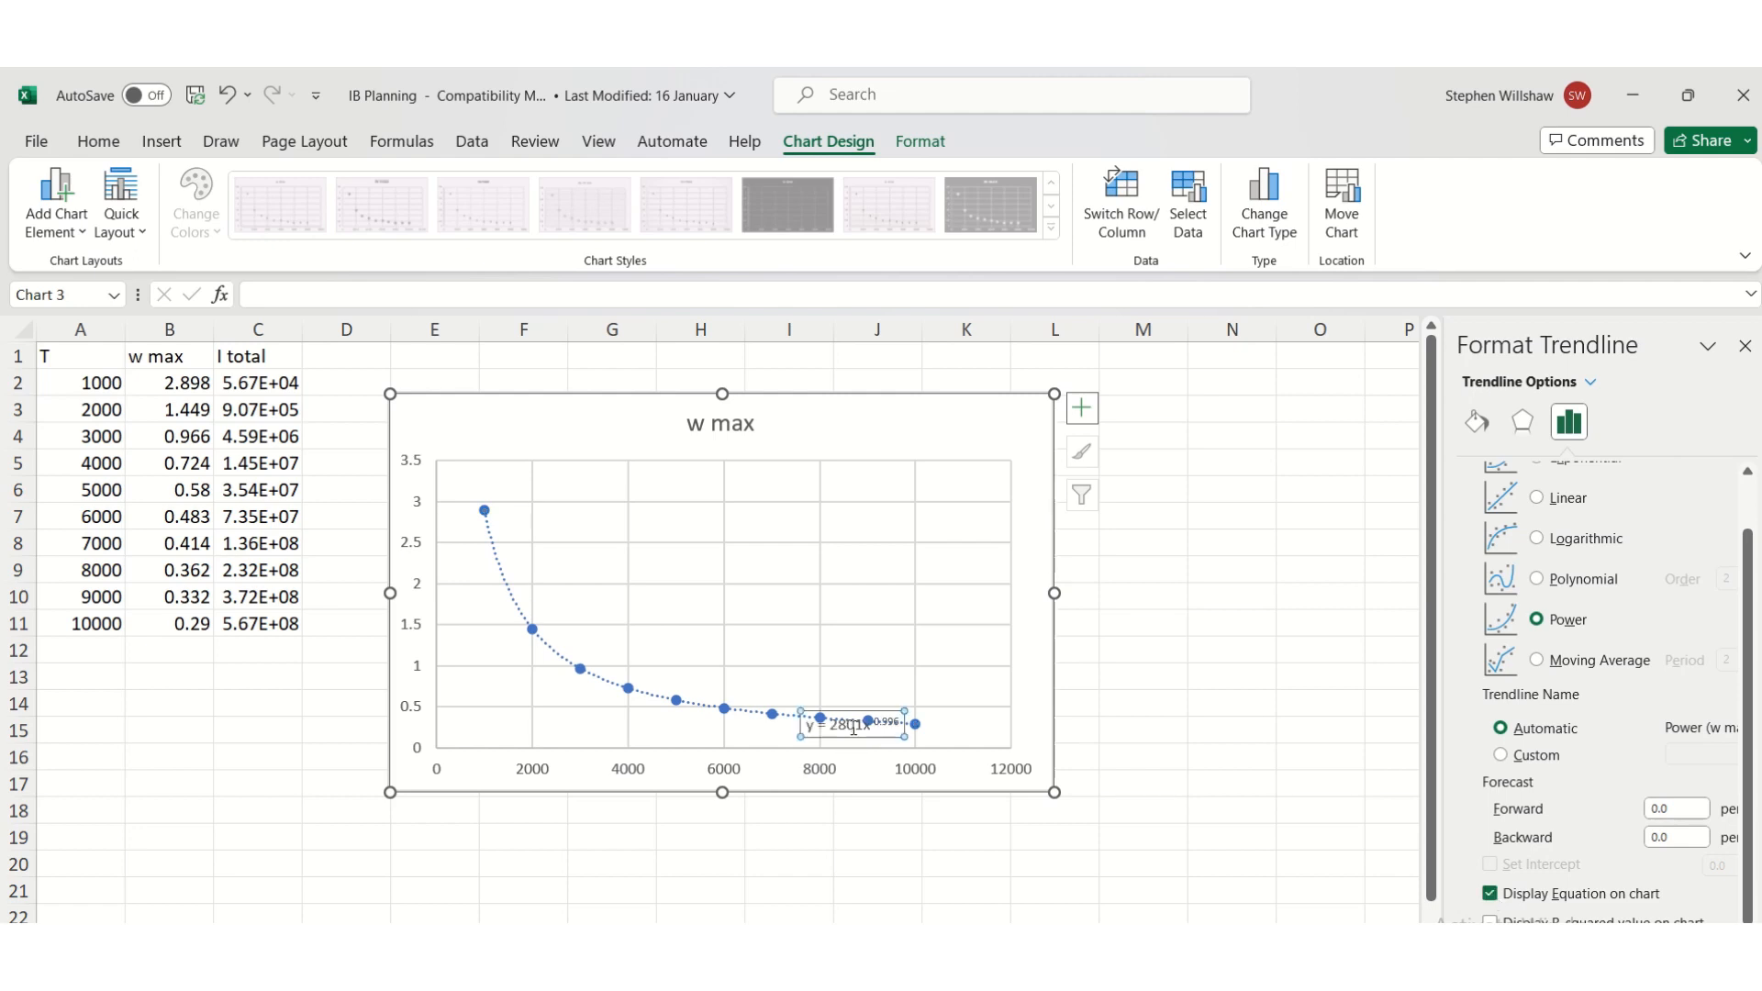
left_click_drag(852, 737, 876, 580)
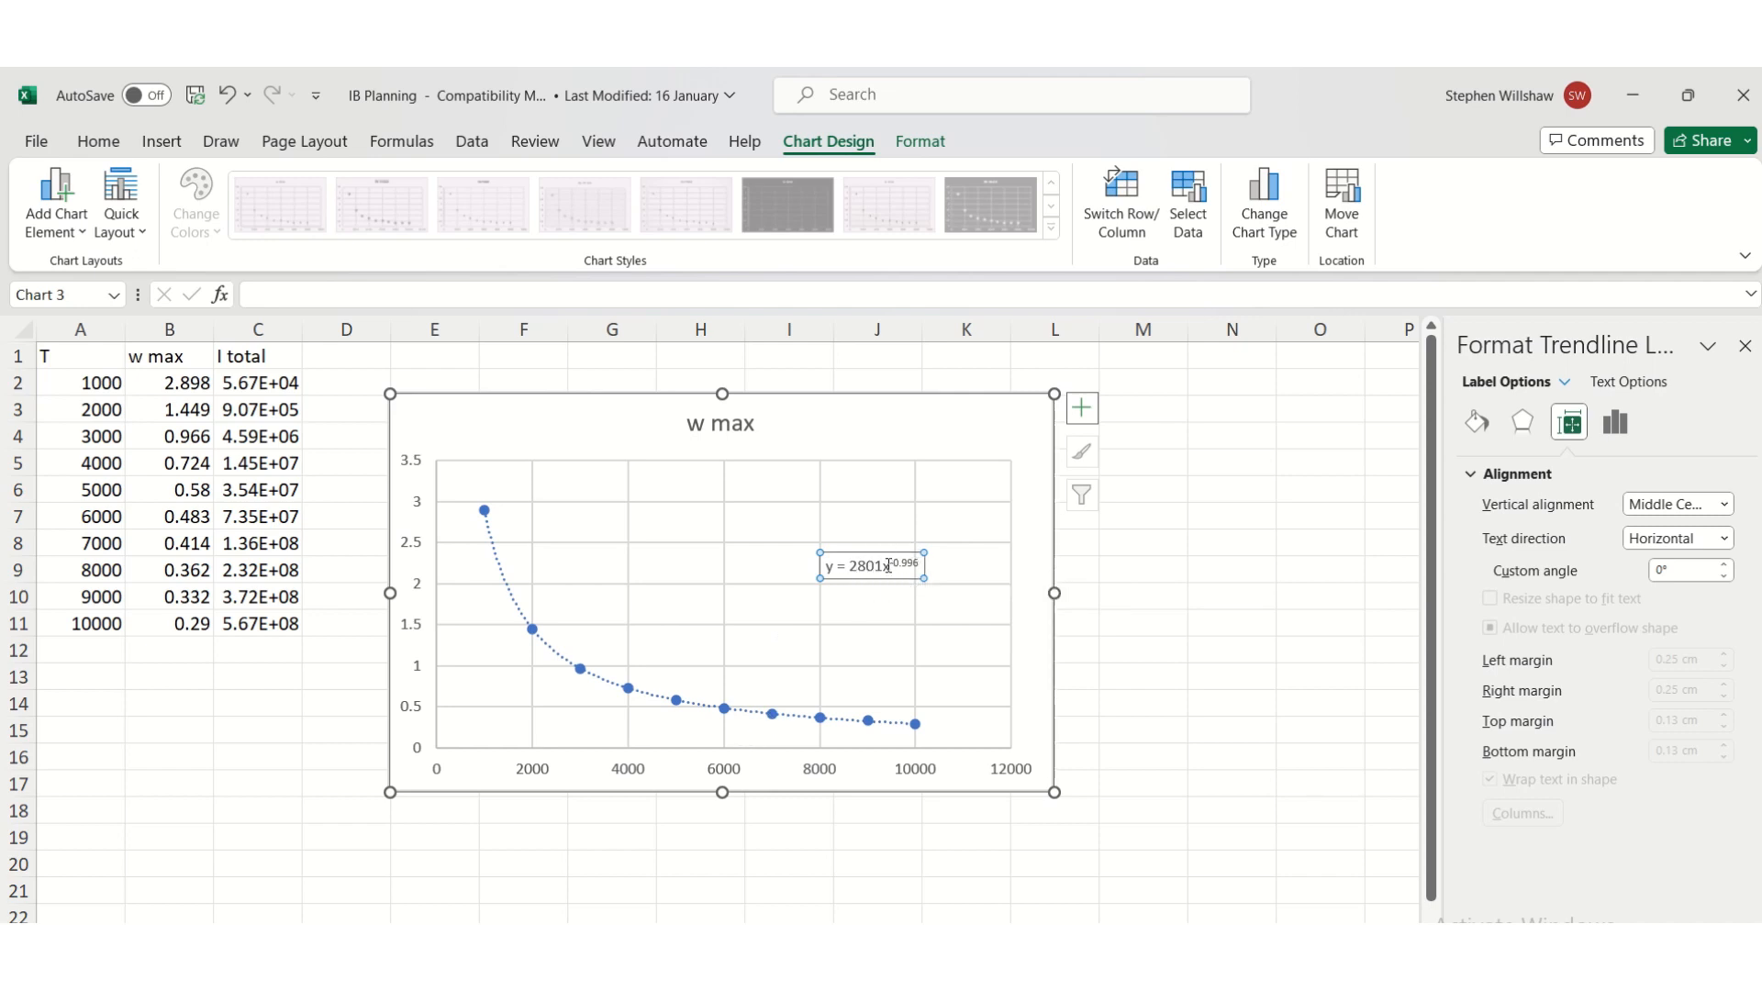
left_click_drag(889, 566, 920, 567)
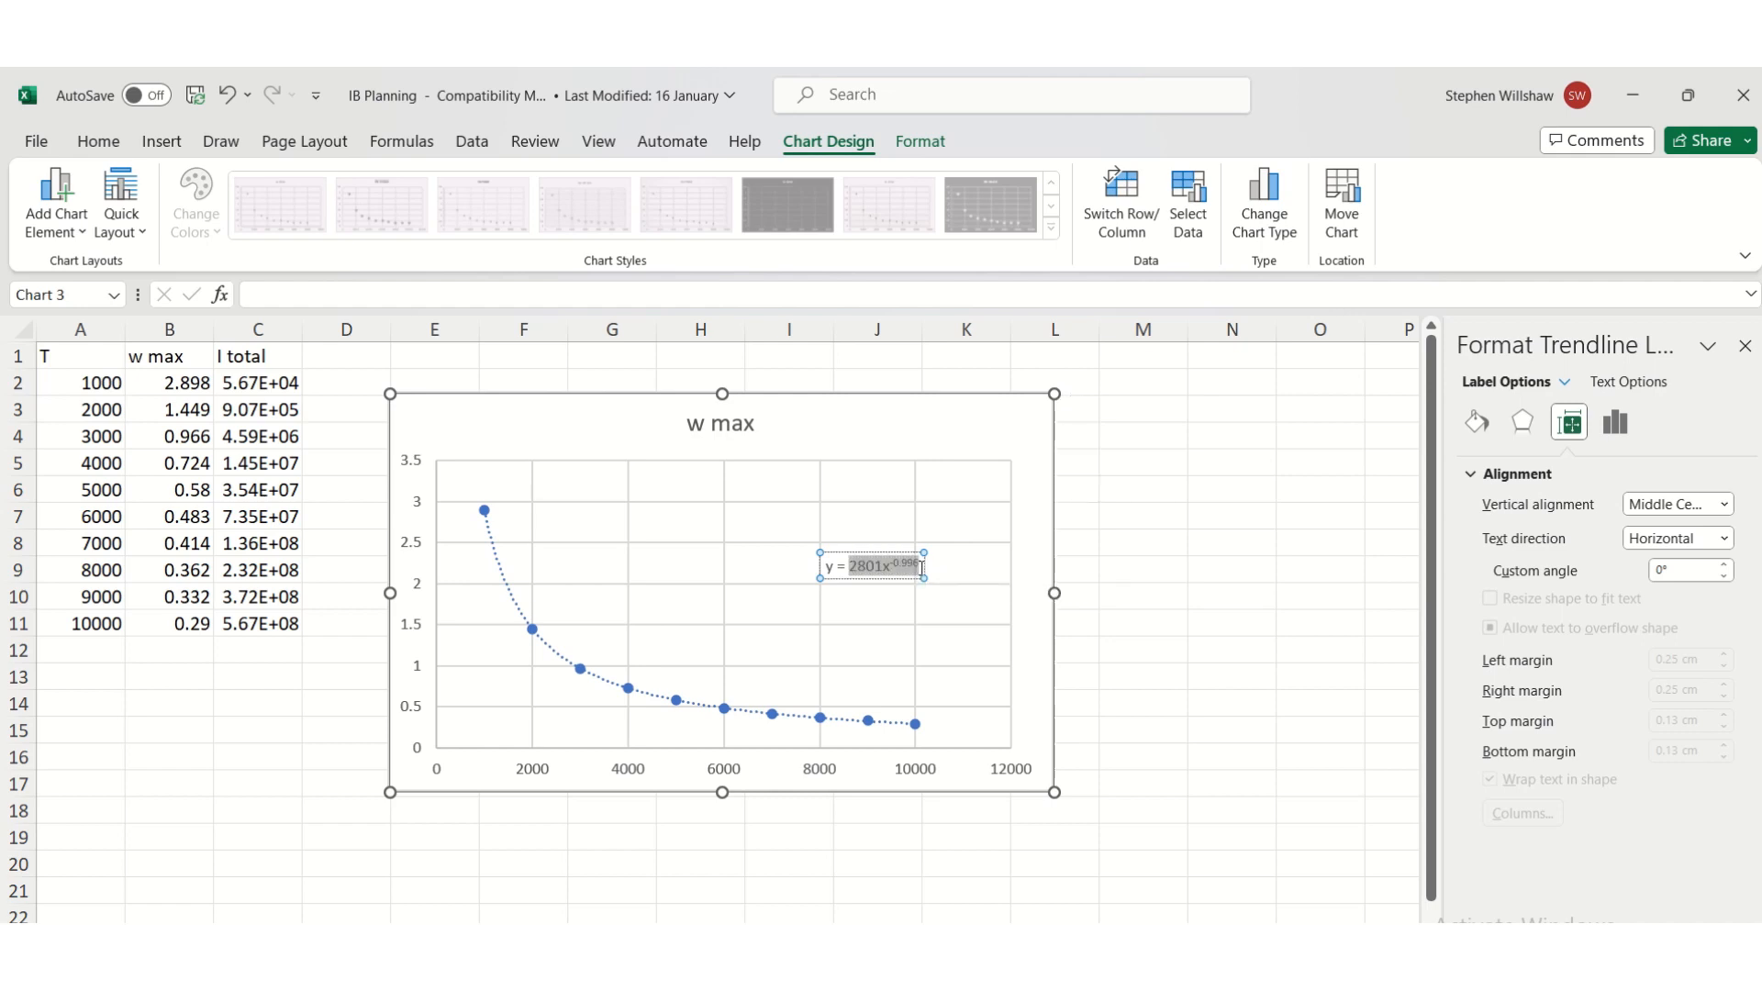
left_click(919, 567)
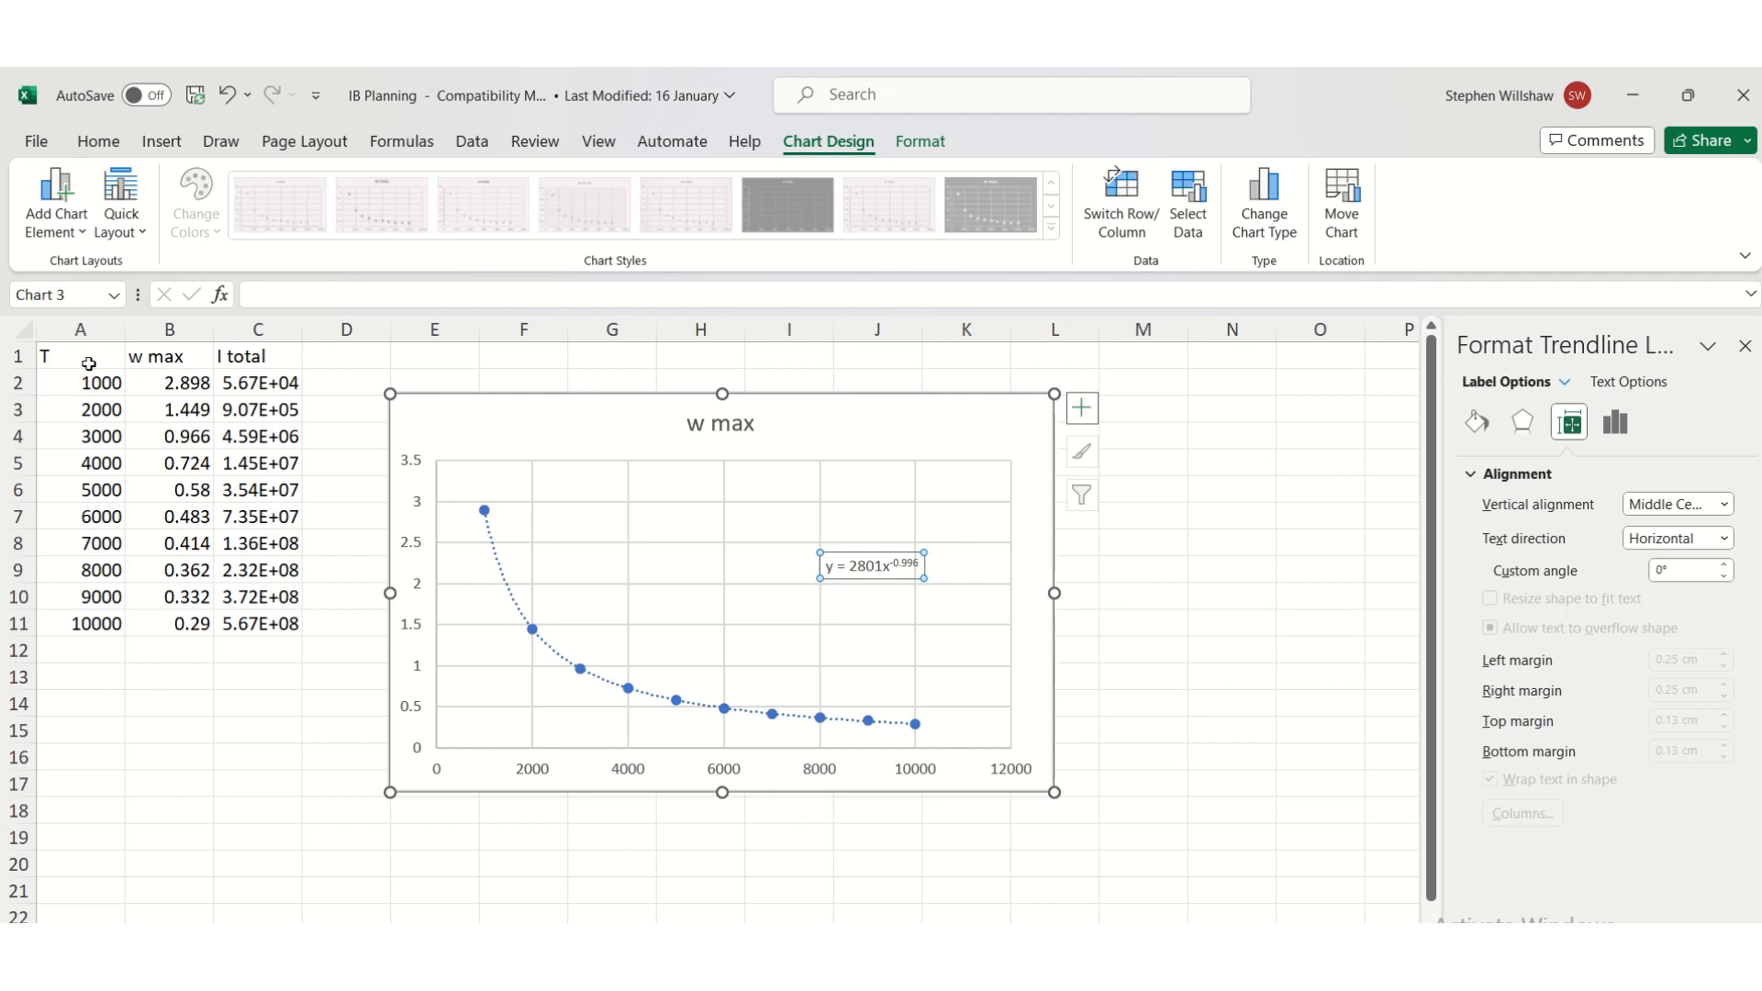
Insert a markers-only scatter chart of I total against T from the ranges A1:A11 and C1:C11.
left_click_drag(90, 360, 94, 635)
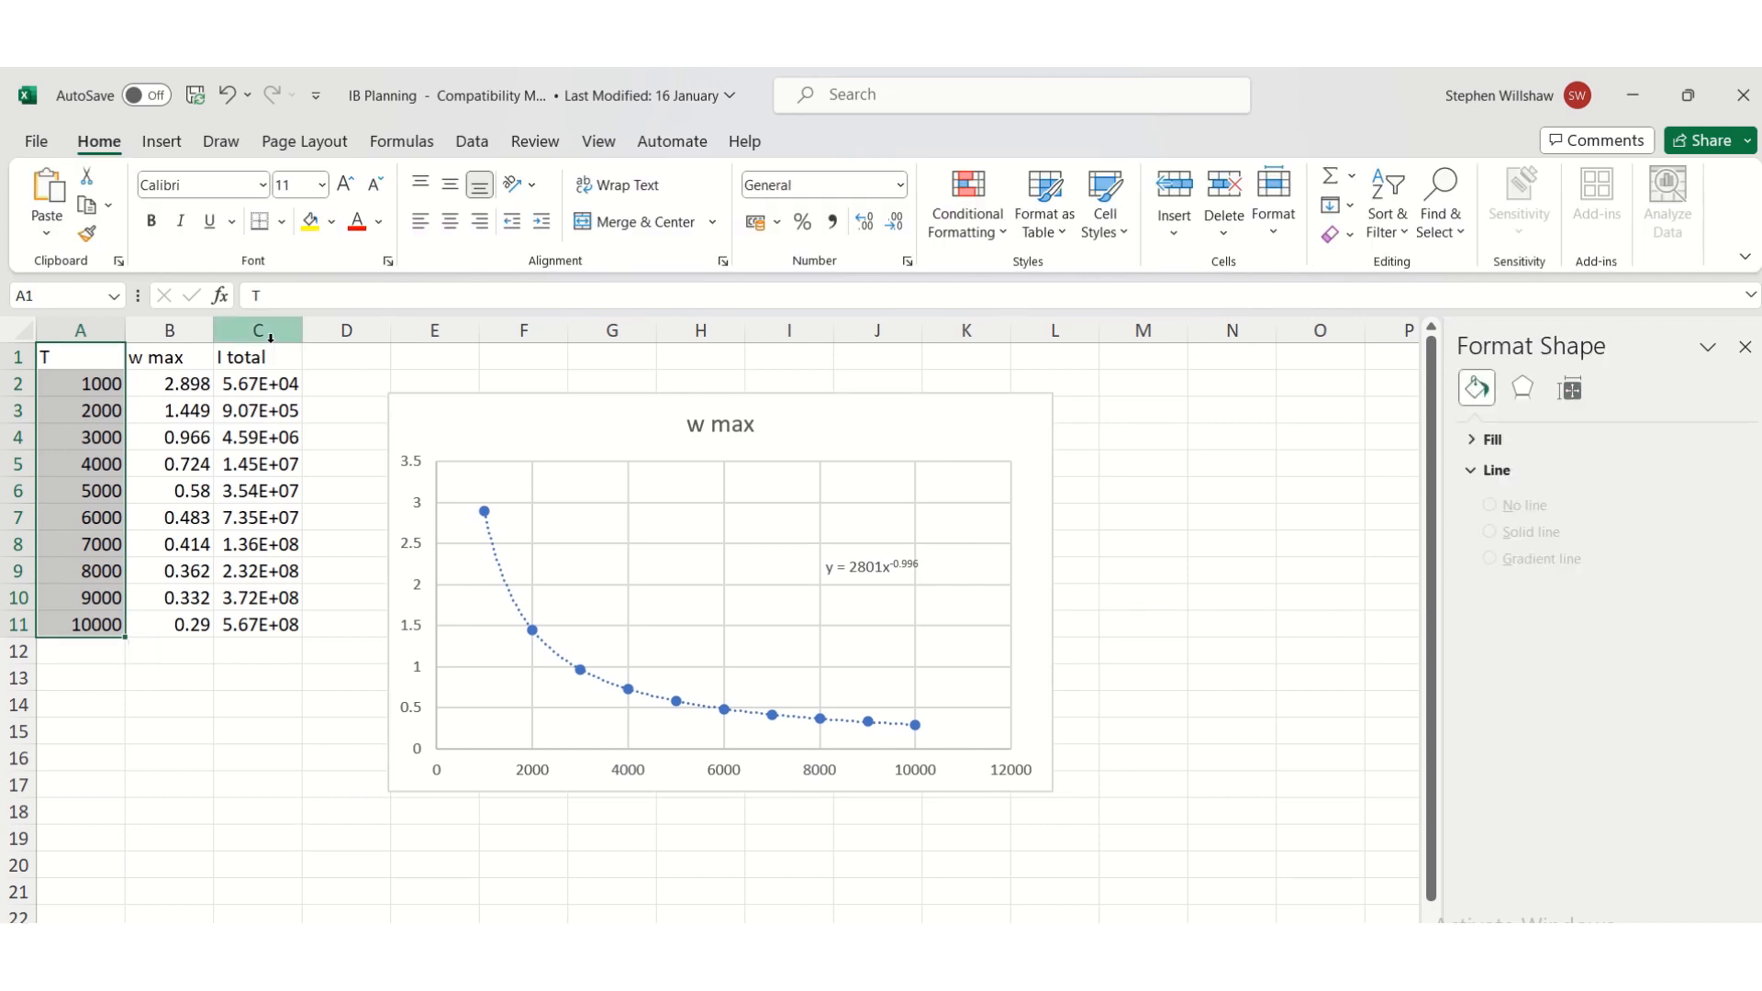
left_click_drag(268, 351, 214, 440)
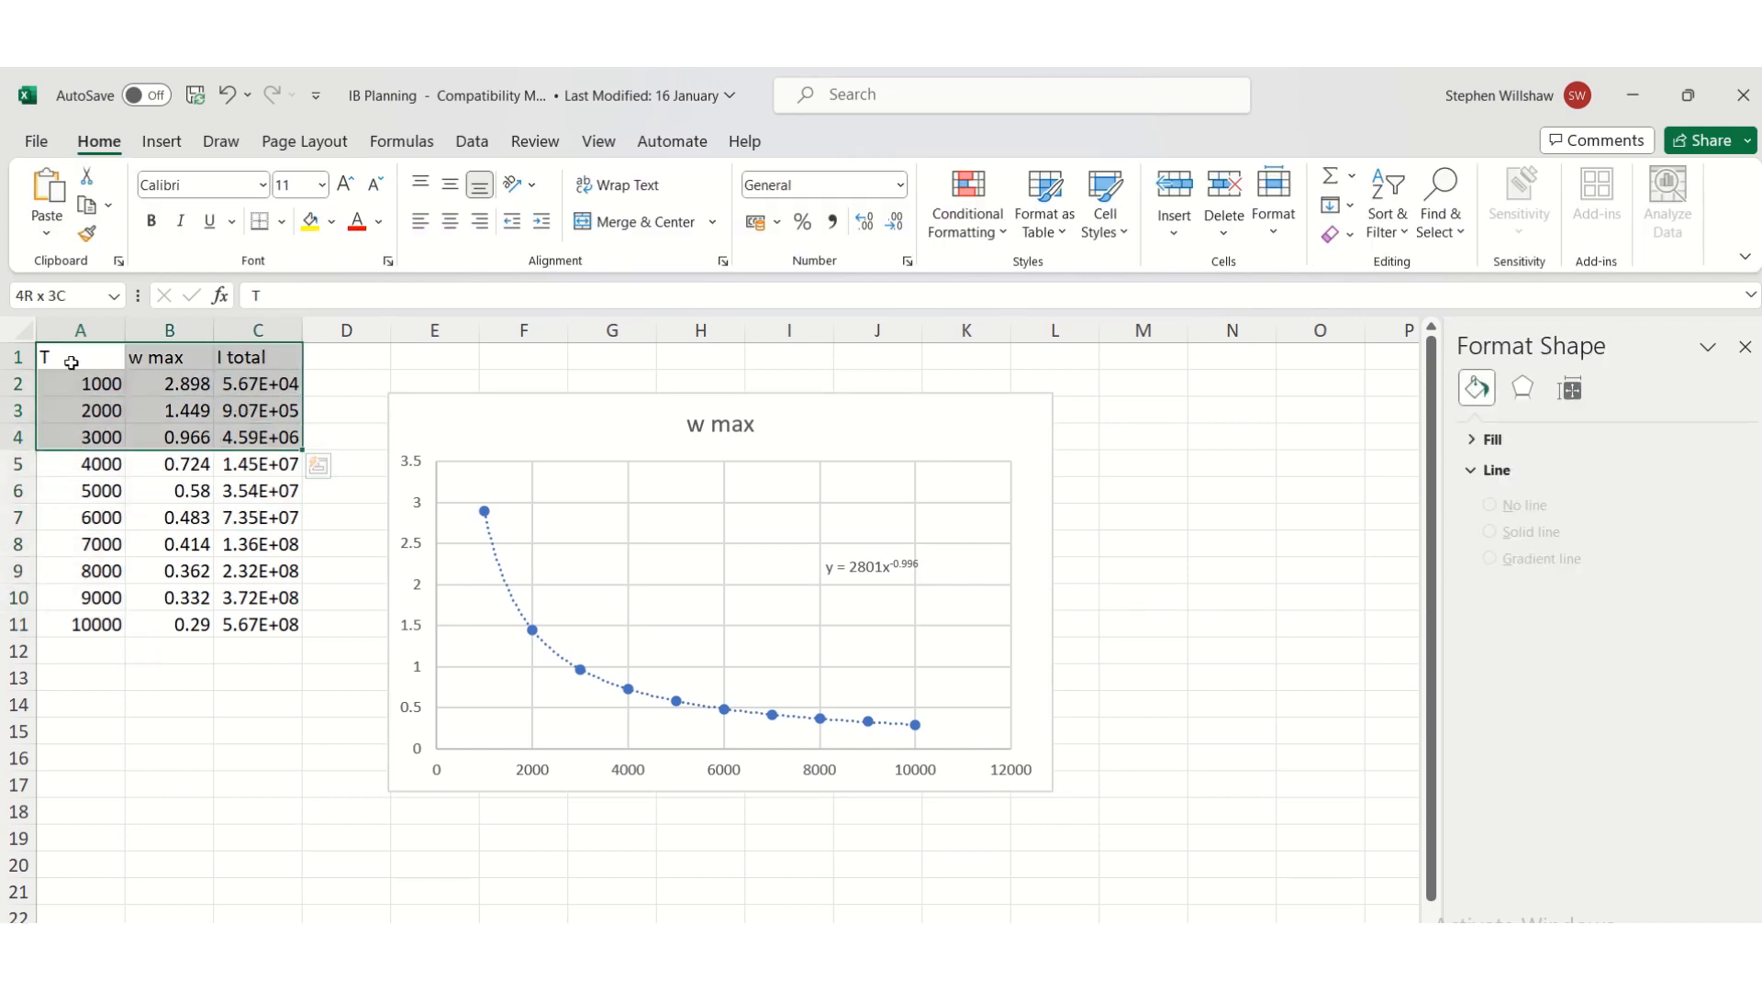
left_click_drag(71, 360, 73, 624)
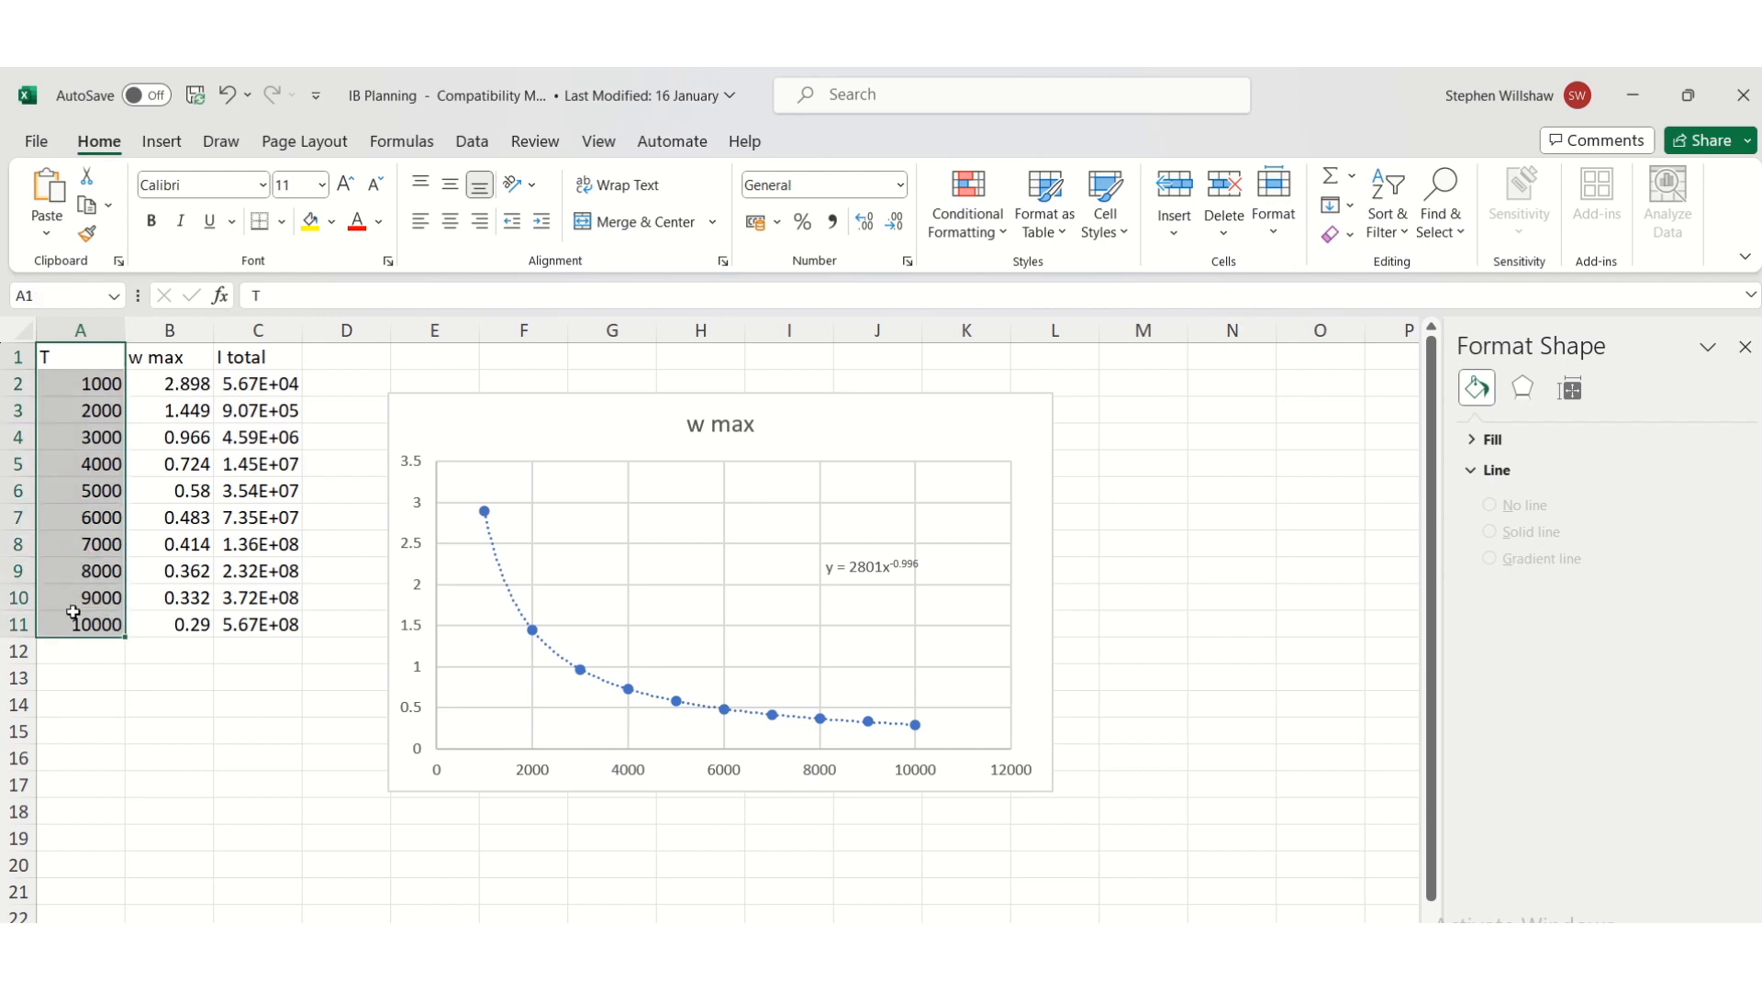
left_click_drag(266, 366, 273, 534)
left_click_drag(261, 360, 260, 624)
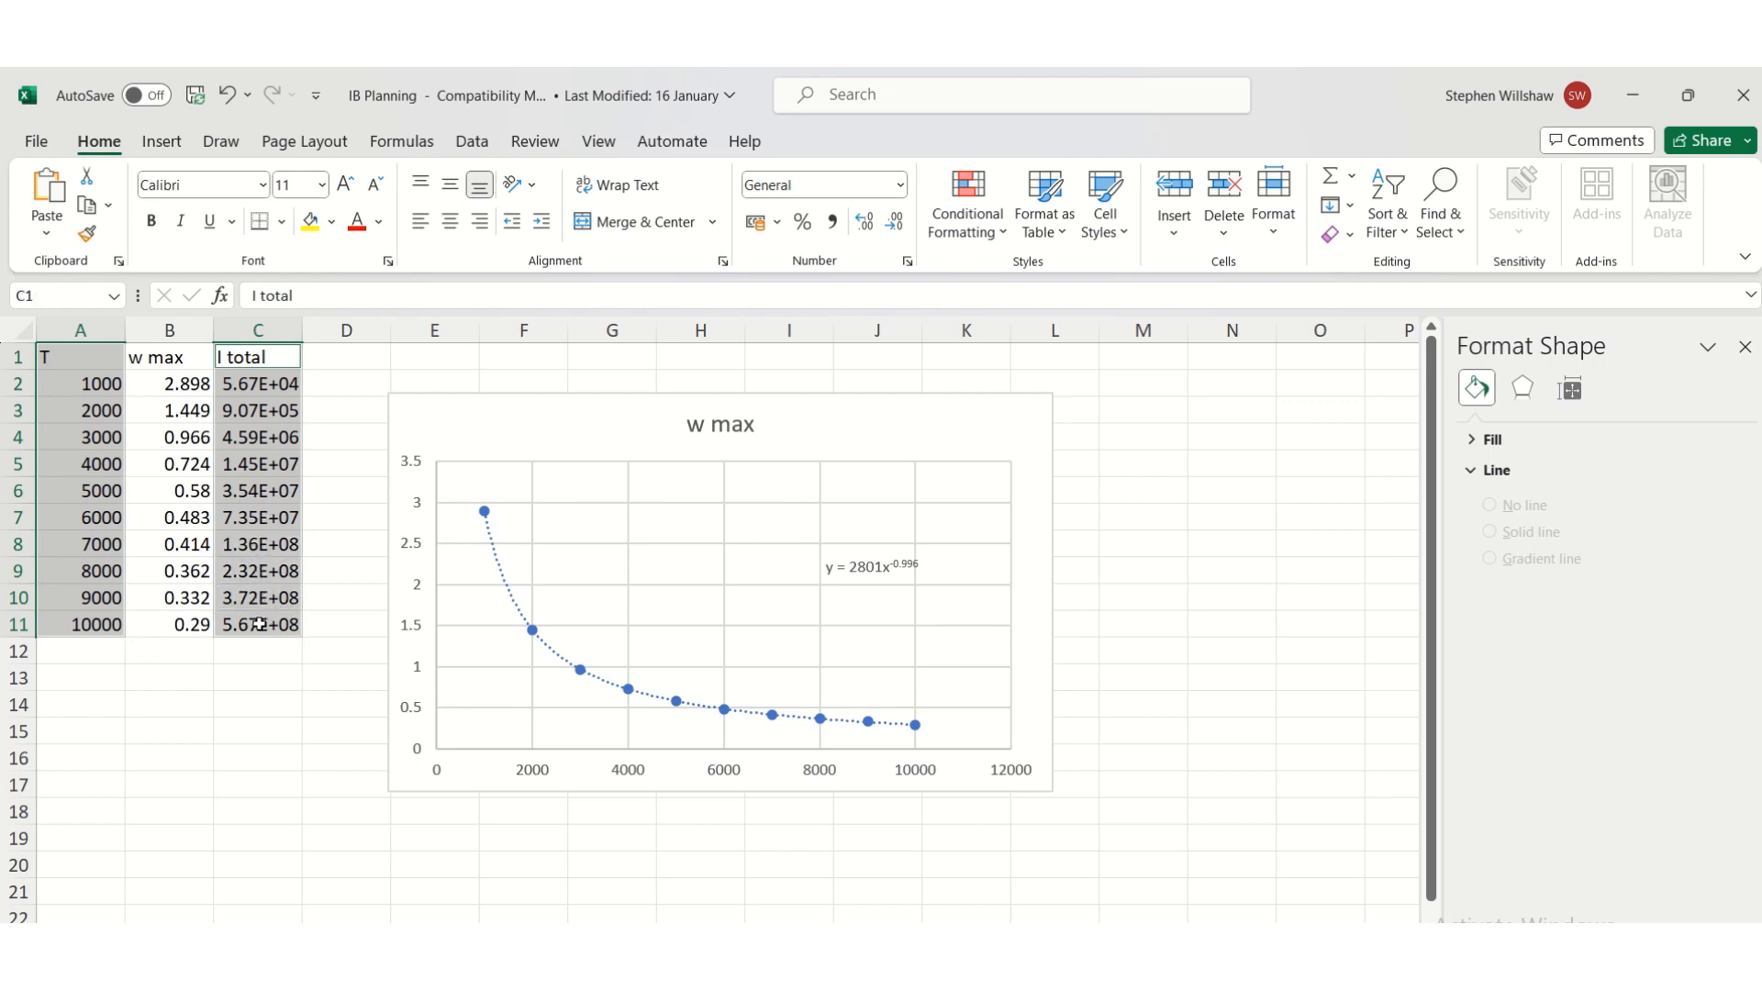
left_click(175, 154)
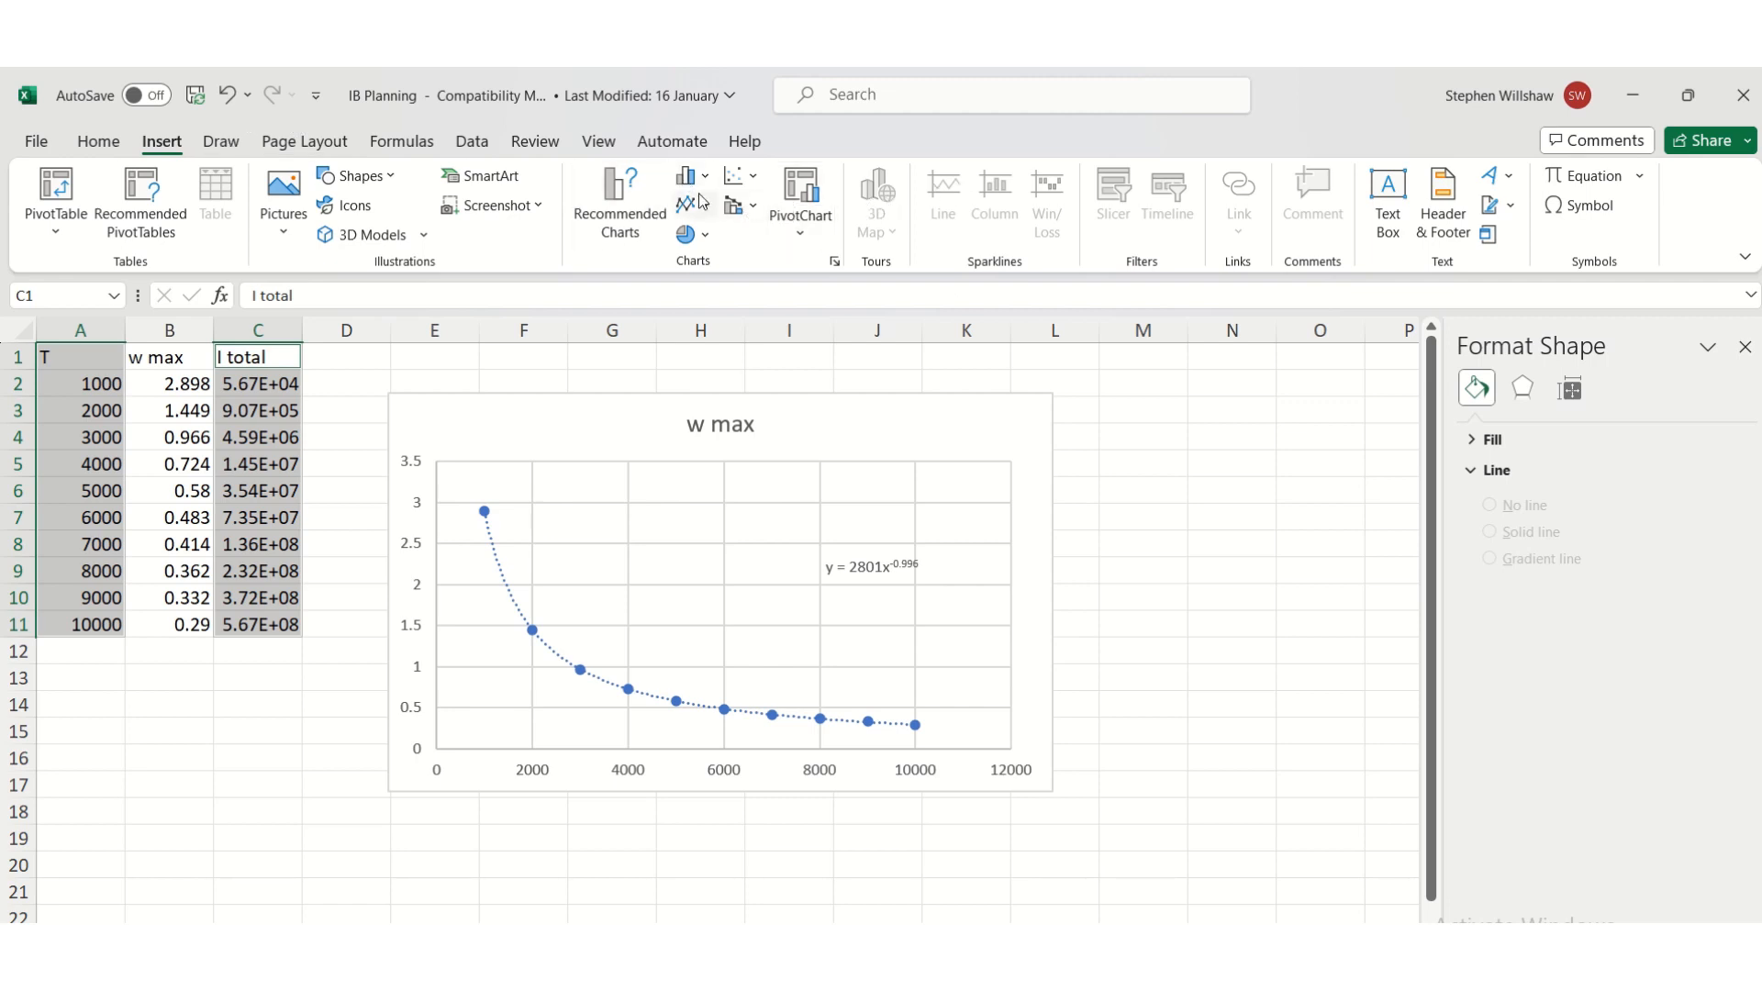
left_click(737, 180)
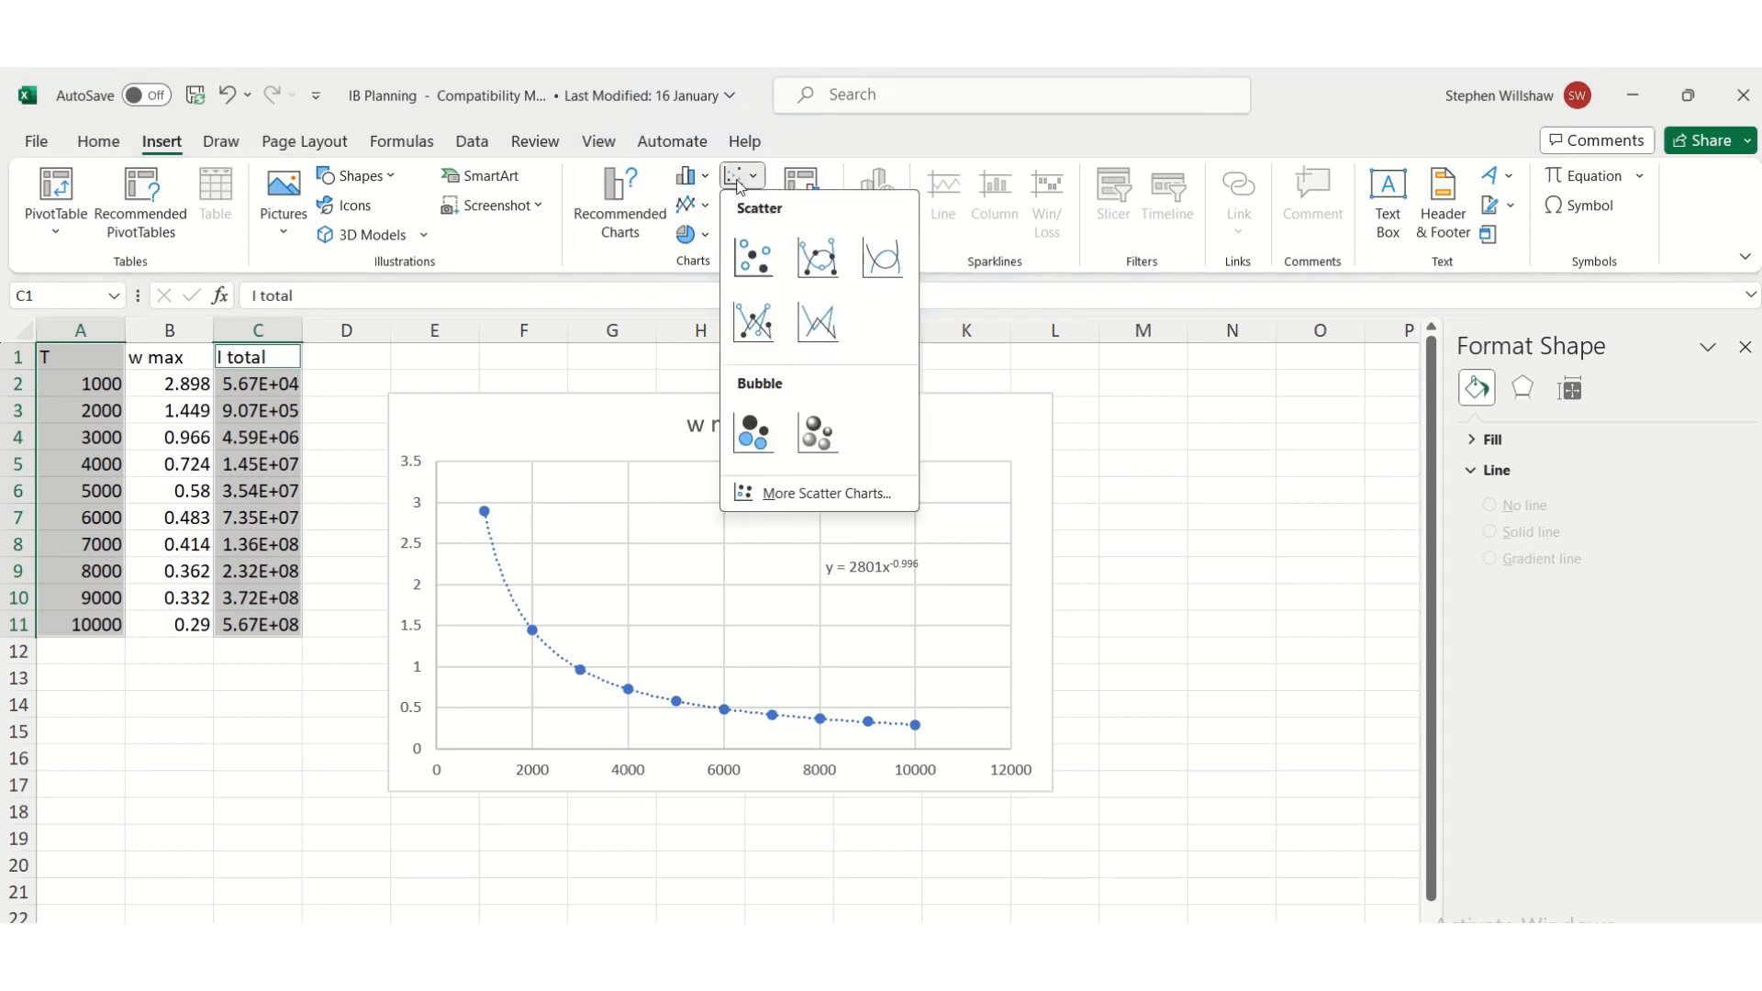
left_click(748, 260)
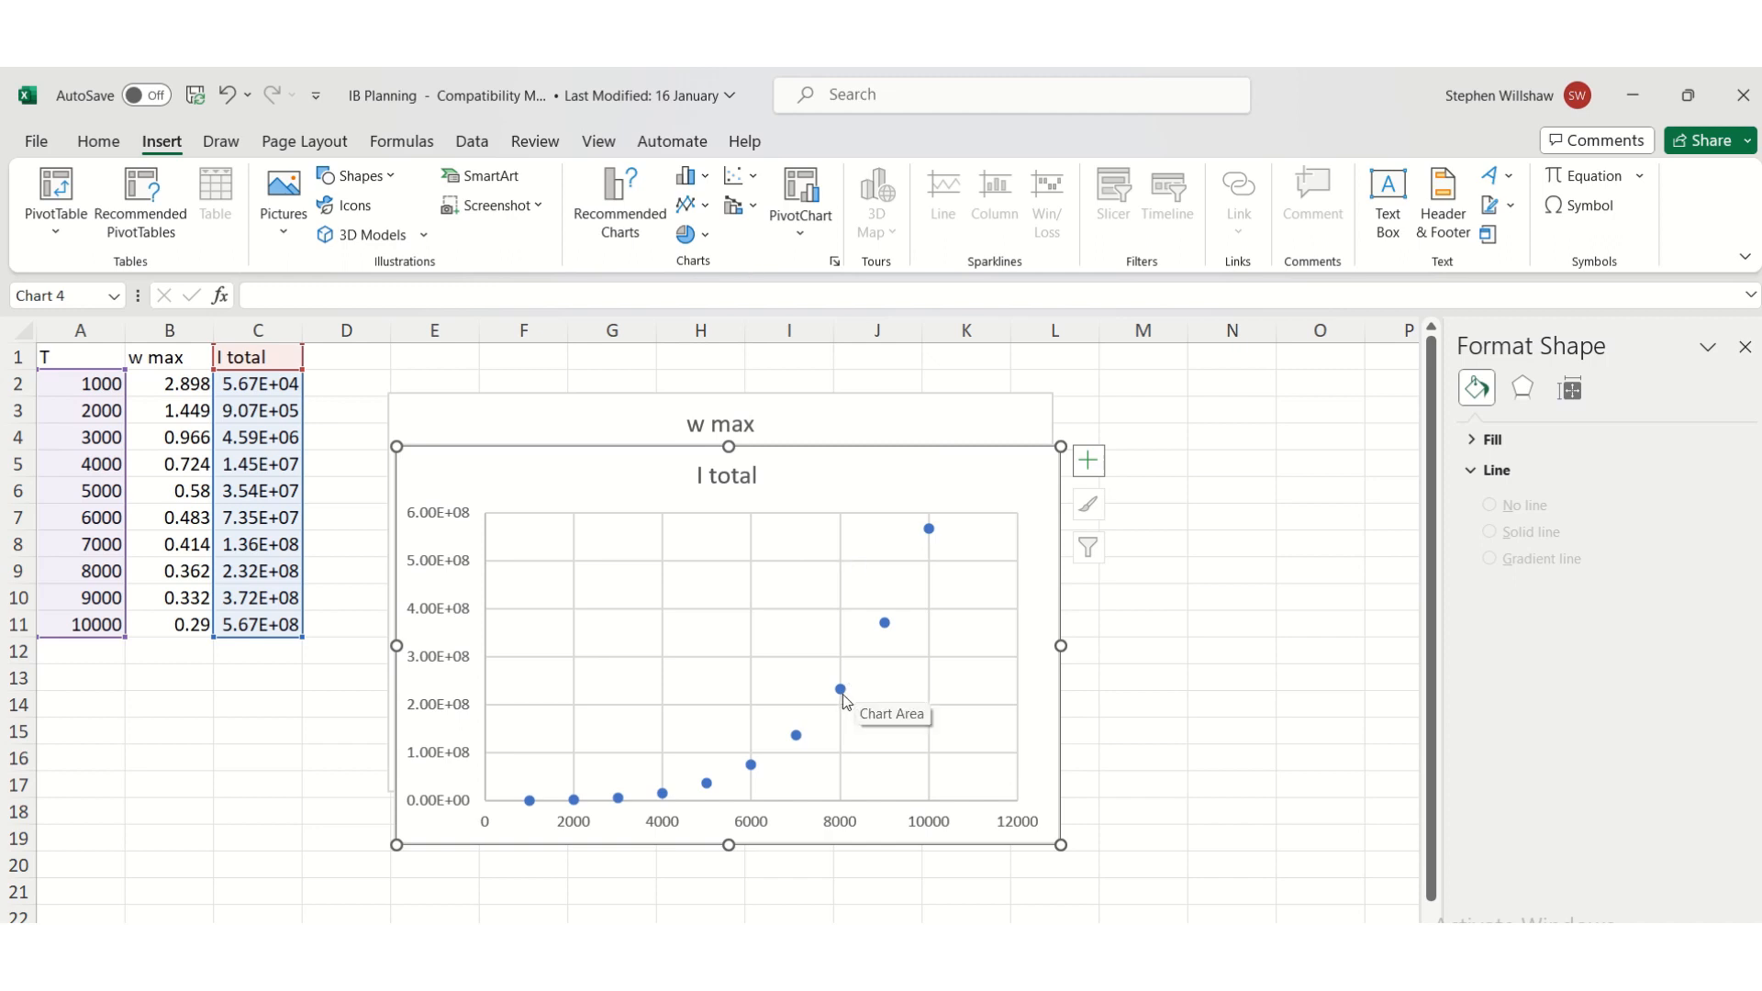
Select the I total data series in the new scatter chart.
left_click(842, 691)
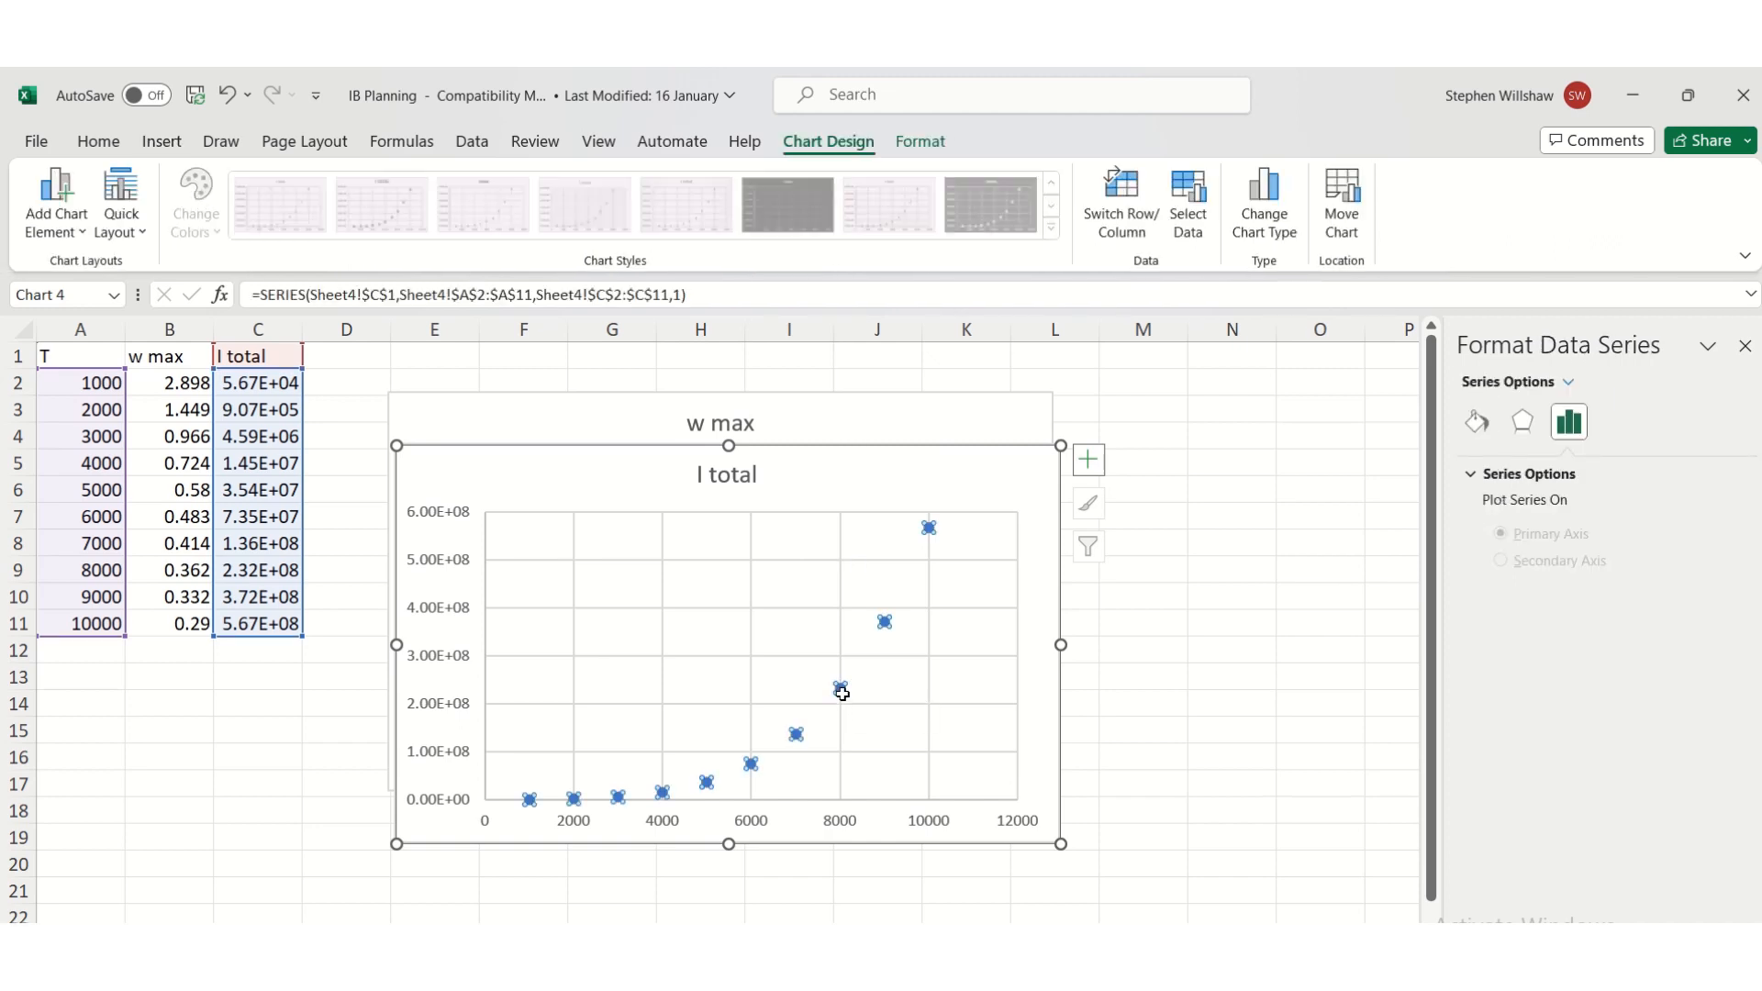